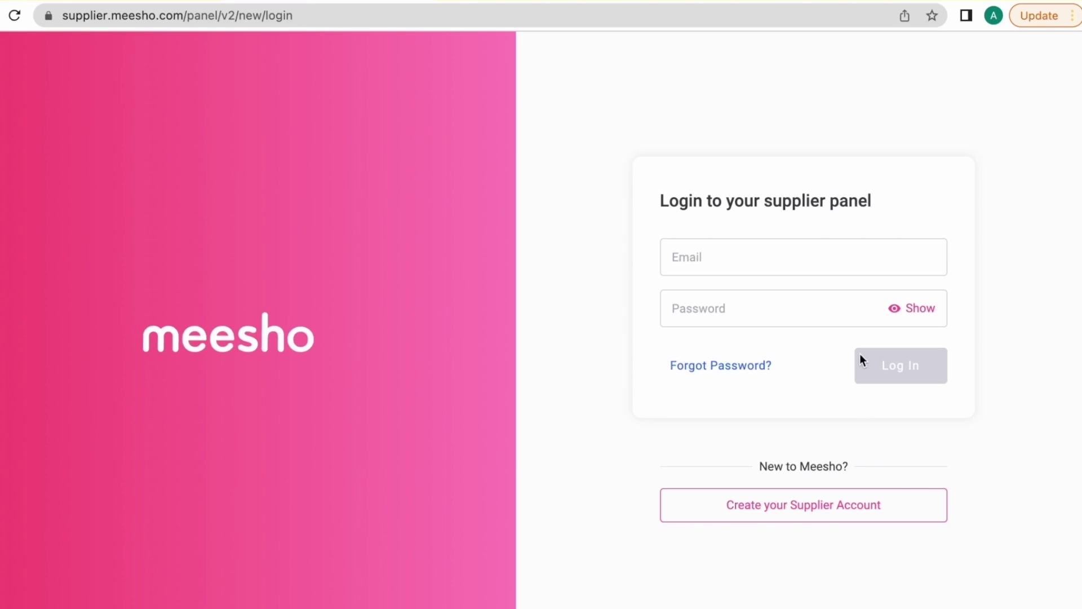
Log in to the Supplier Panel with the supplier account e-mail and password.
click(846, 271)
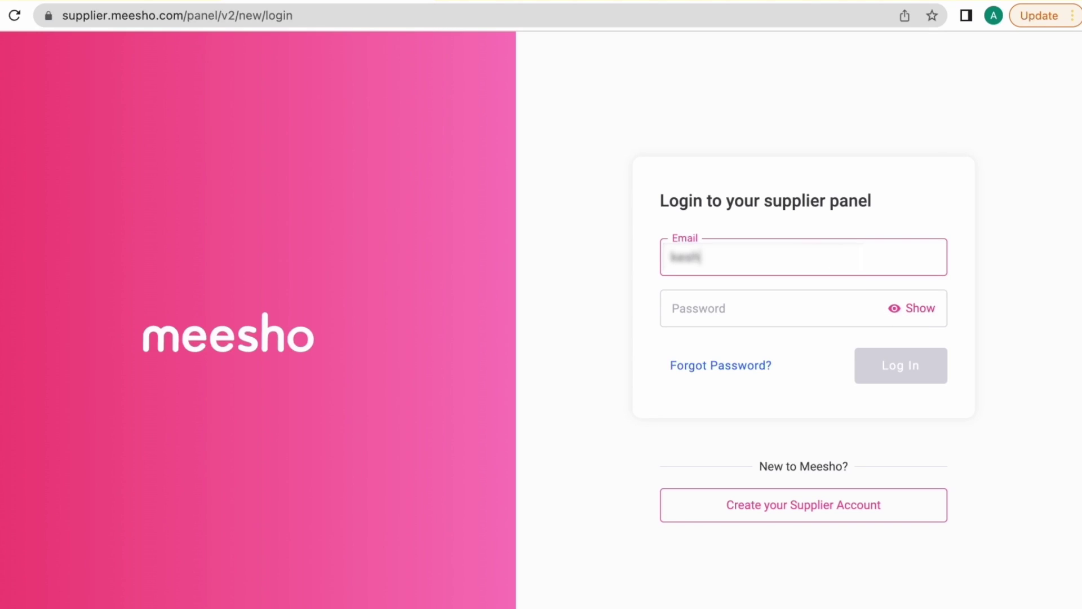
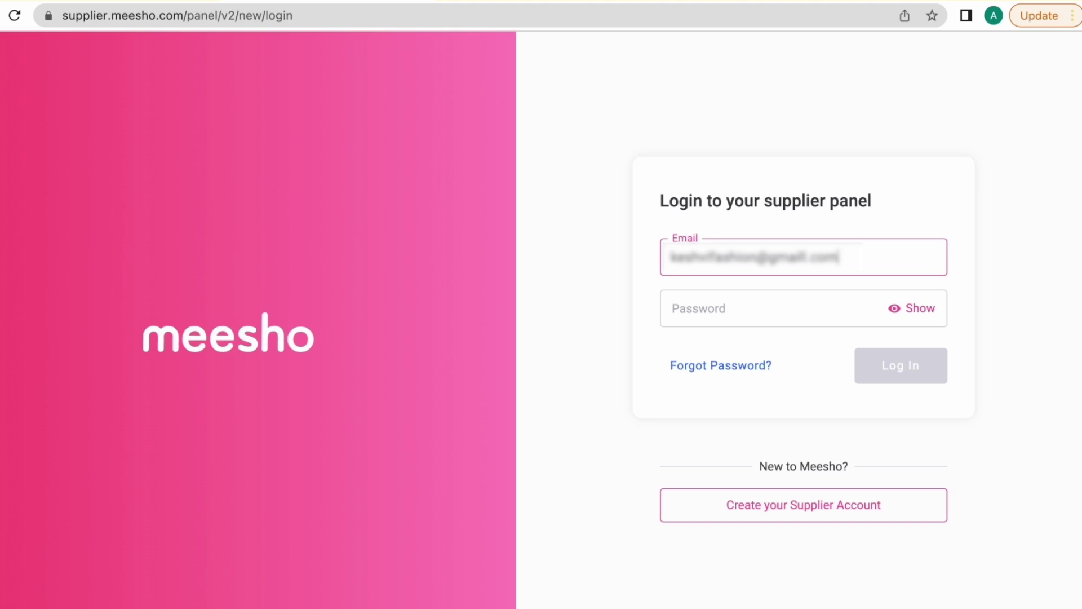
click(820, 309)
text(**********)
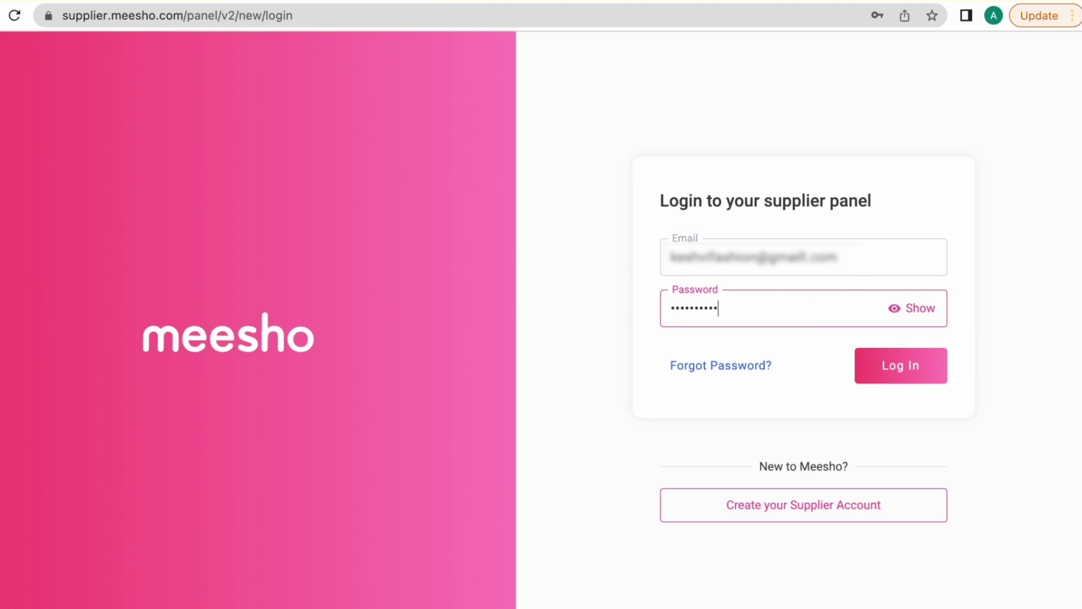
click(889, 372)
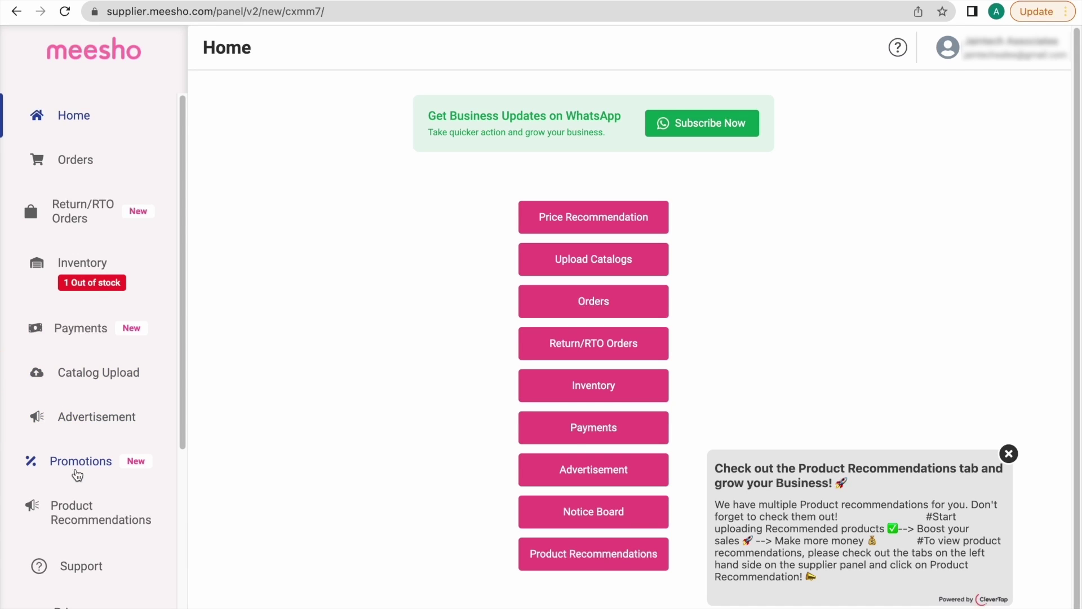
Go to Promotions to see the sale events list with the upcoming Maha confidence Sale.
click(96, 429)
click(92, 473)
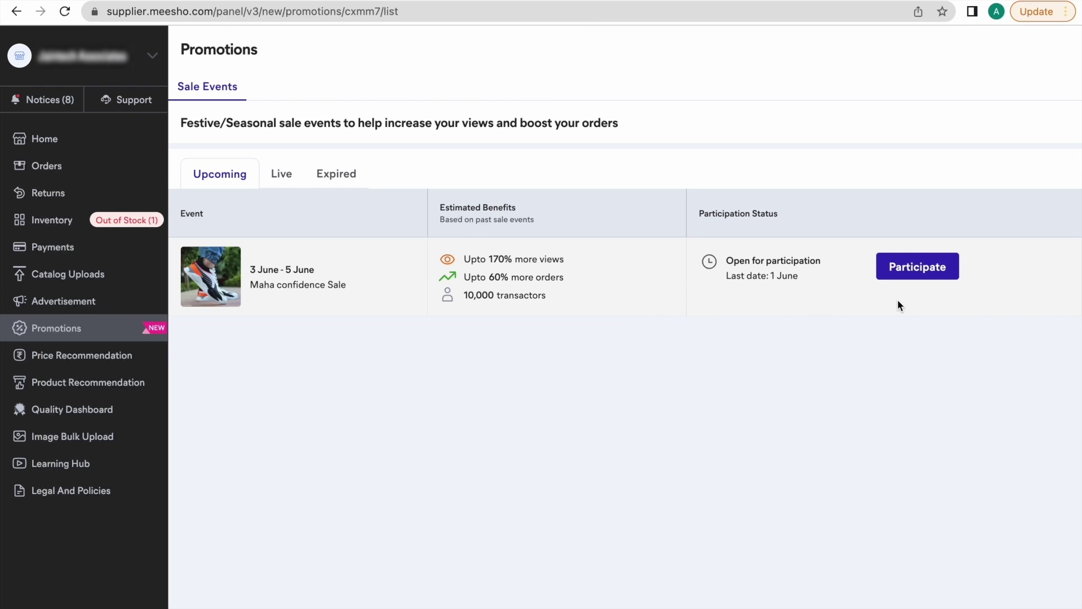
Join the Maha confidence Sale, deselecting and reselecting the first two products so all 241 stay selected.
click(932, 276)
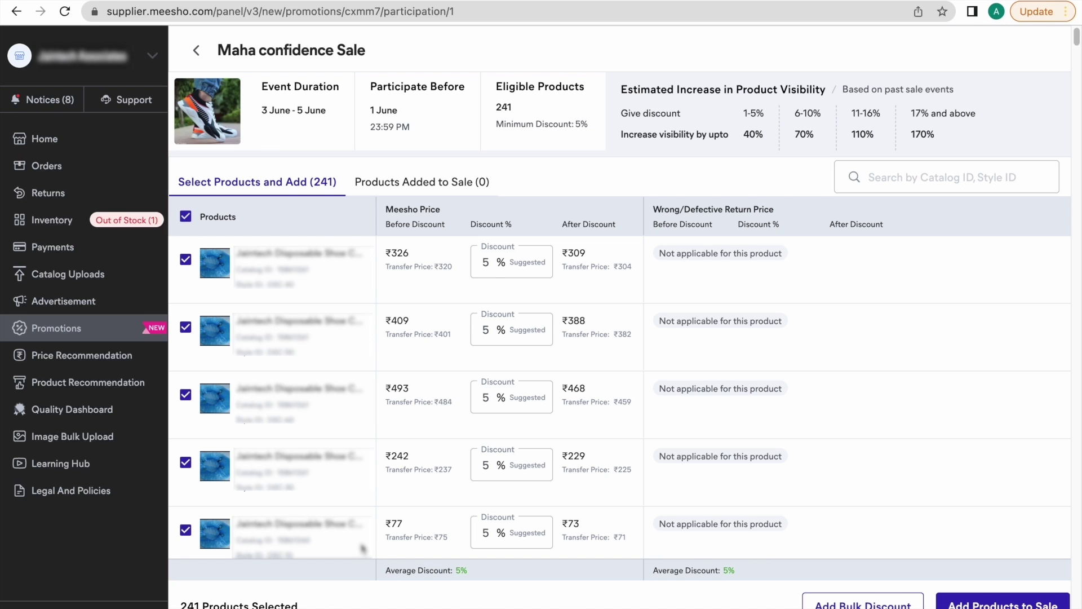
click(186, 259)
click(185, 328)
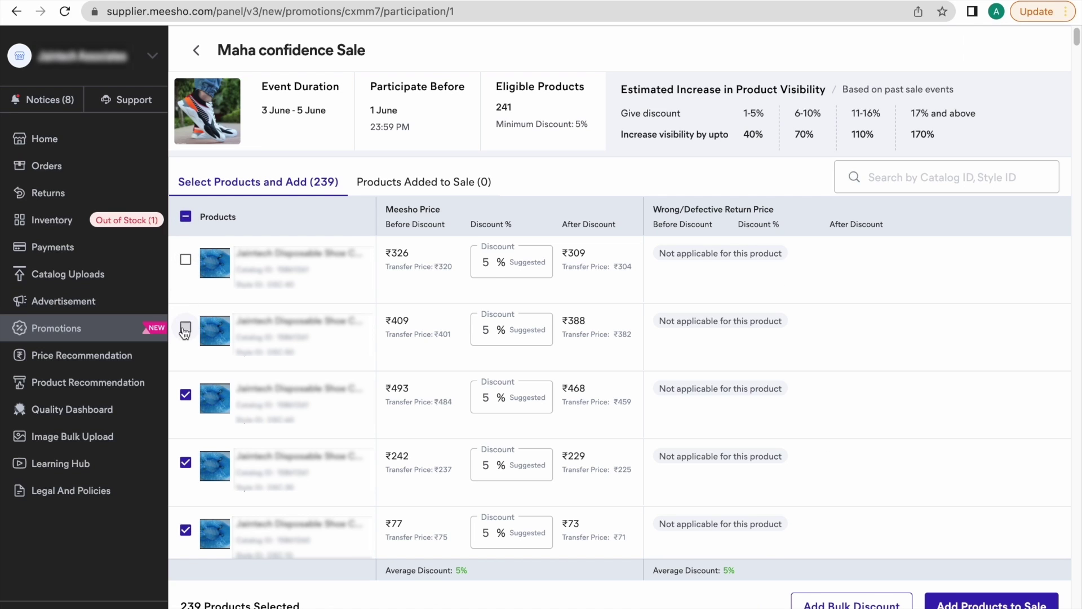
click(185, 259)
click(186, 326)
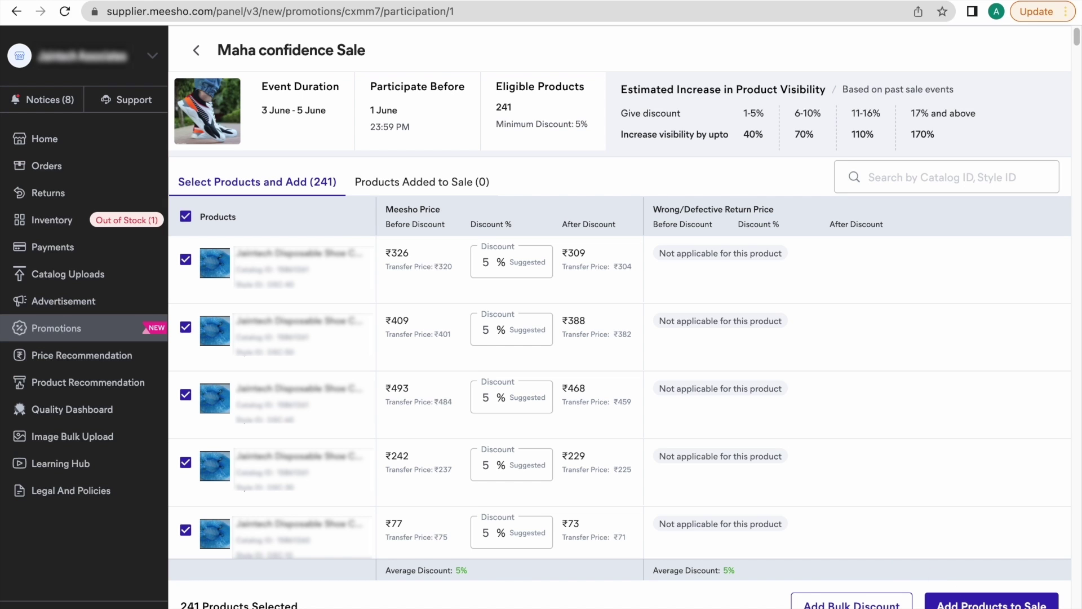
Add the 241 selected products to the sale at 5% and confirm participation.
click(968, 604)
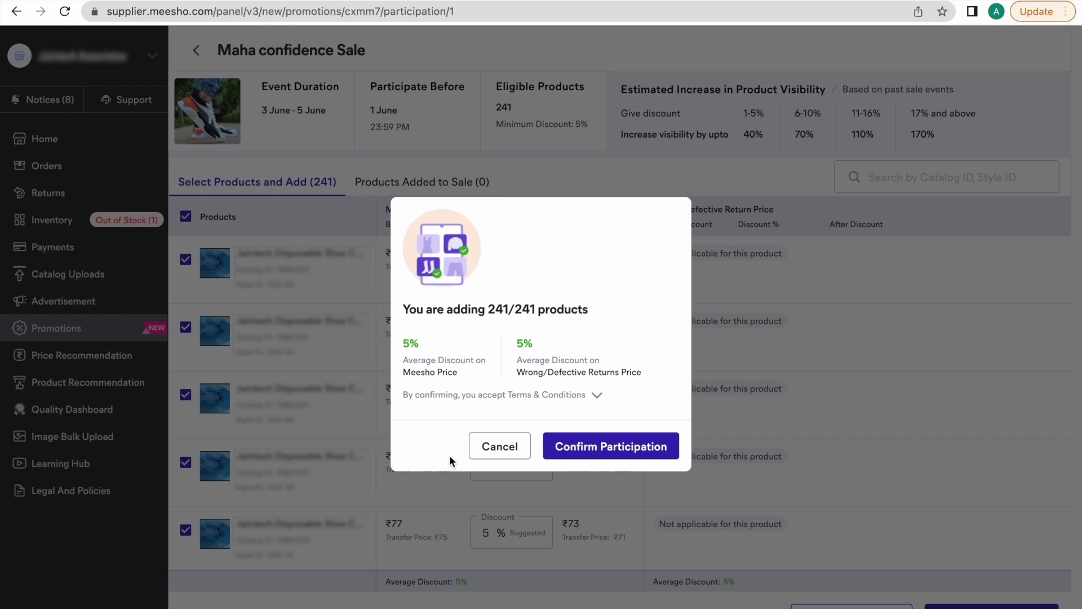
click(644, 451)
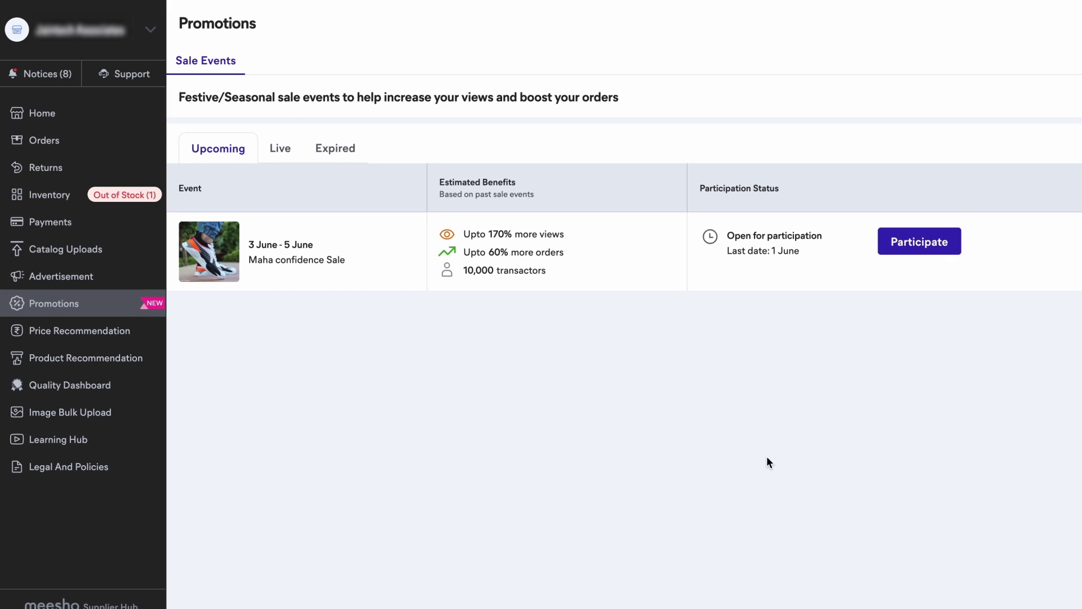
Reopen sale participation and enter a 7% bulk discount for Meesho and return prices.
click(925, 241)
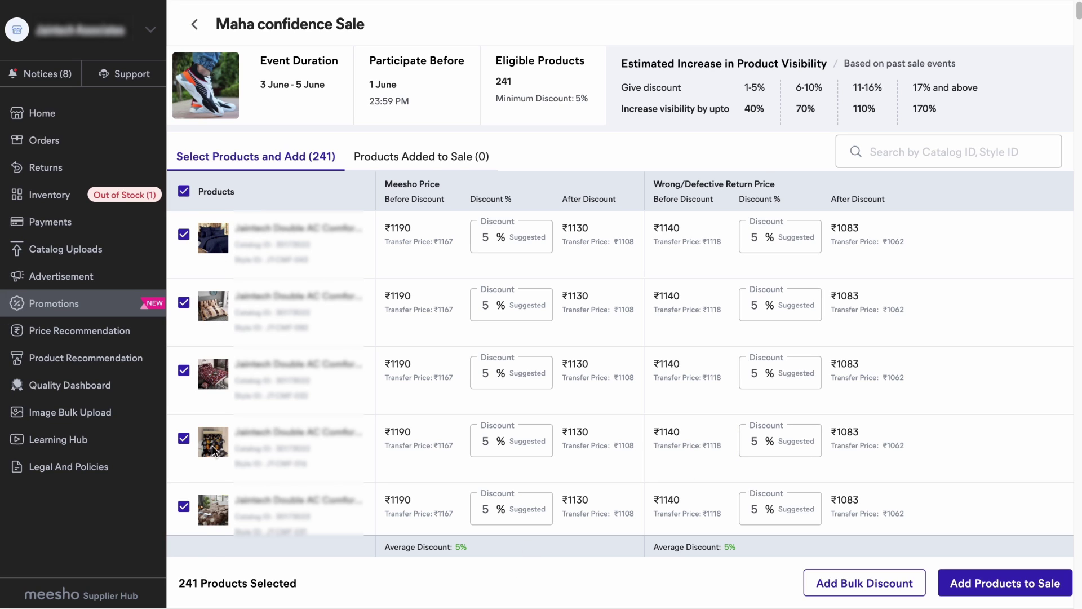
click(875, 587)
click(356, 435)
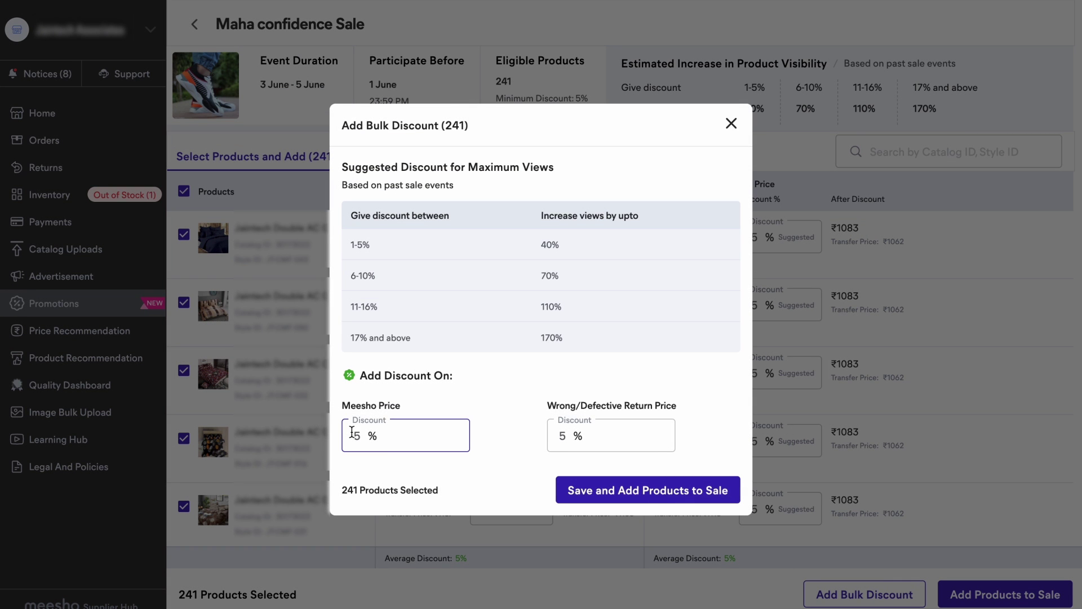
key(BackSpace)
text(0)
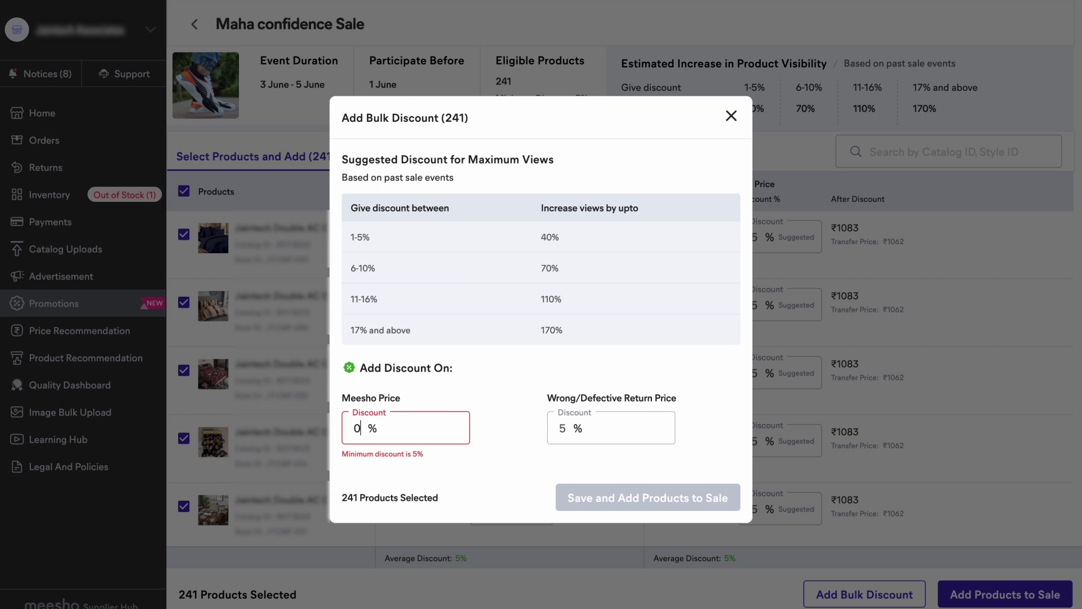
text(7)
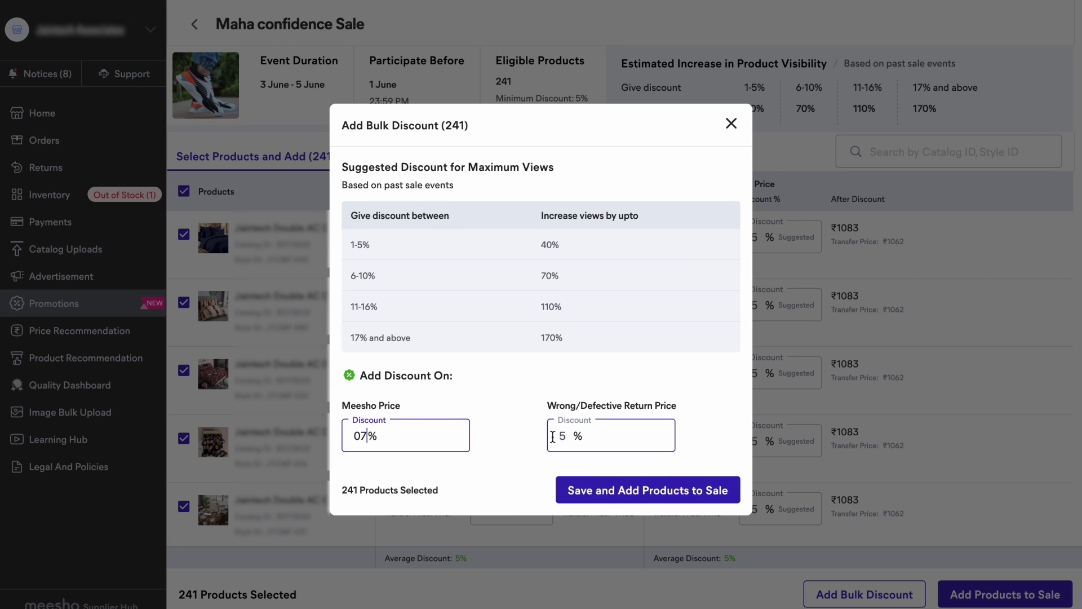
click(563, 435)
key(BackSpace)
text(0)
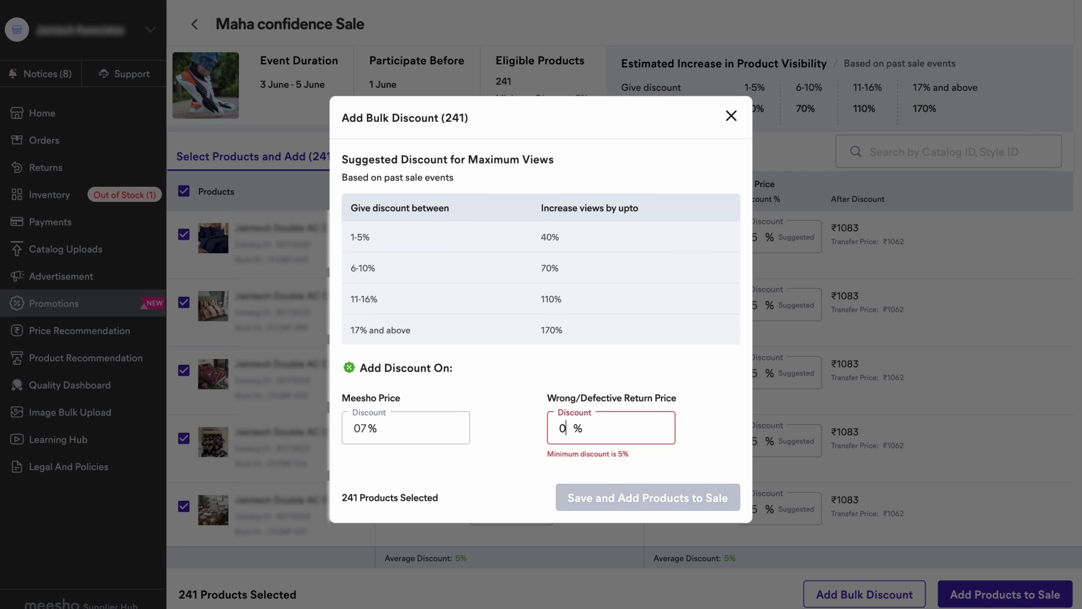
text(7)
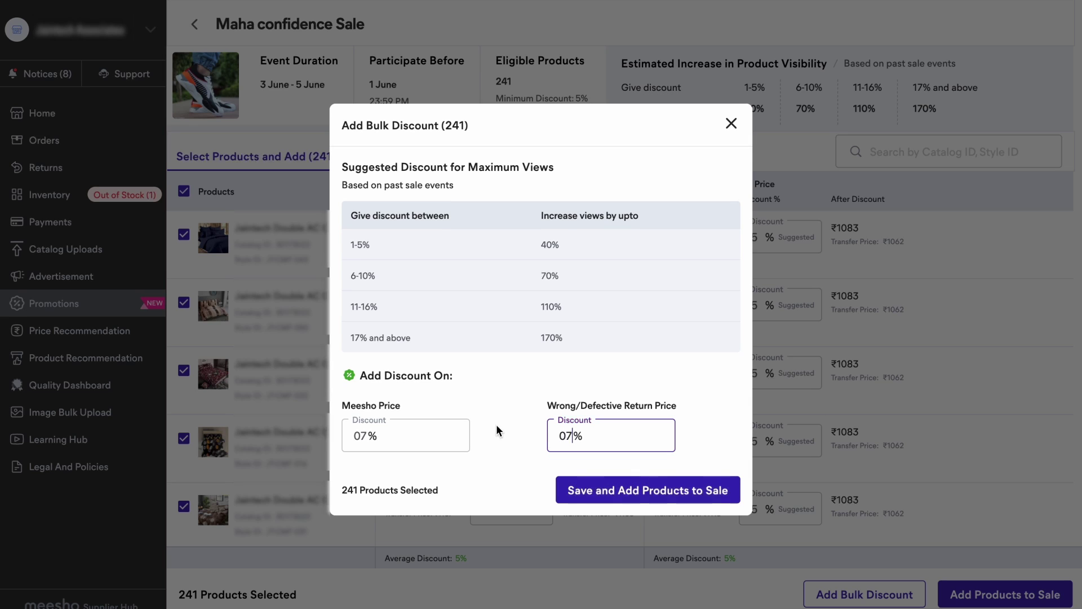
Save the 7% bulk discount, confirm participation for 241 products, and return to Sale Events.
click(599, 502)
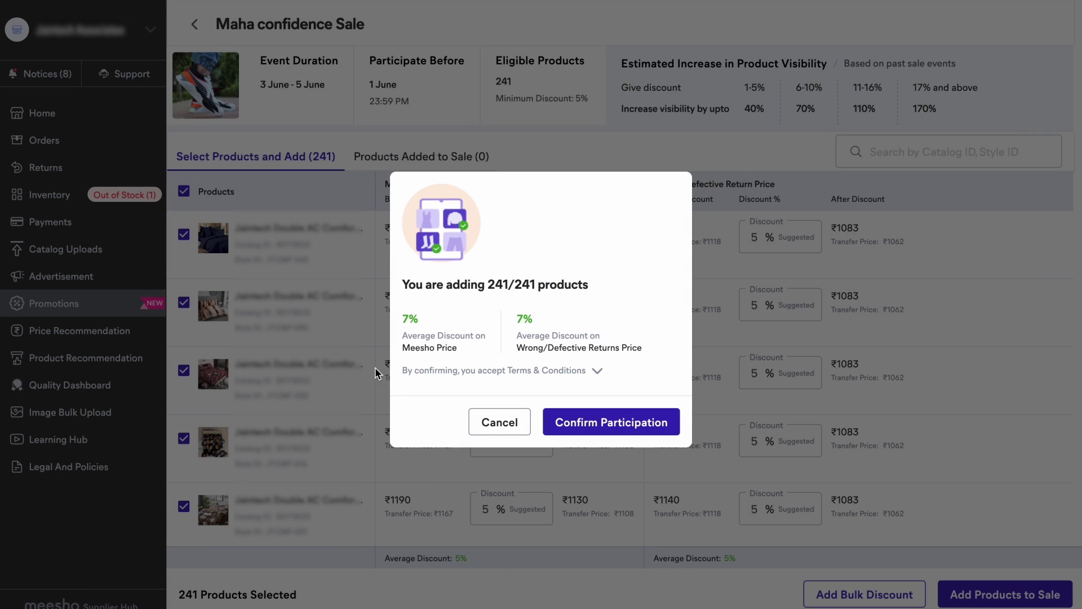
click(589, 434)
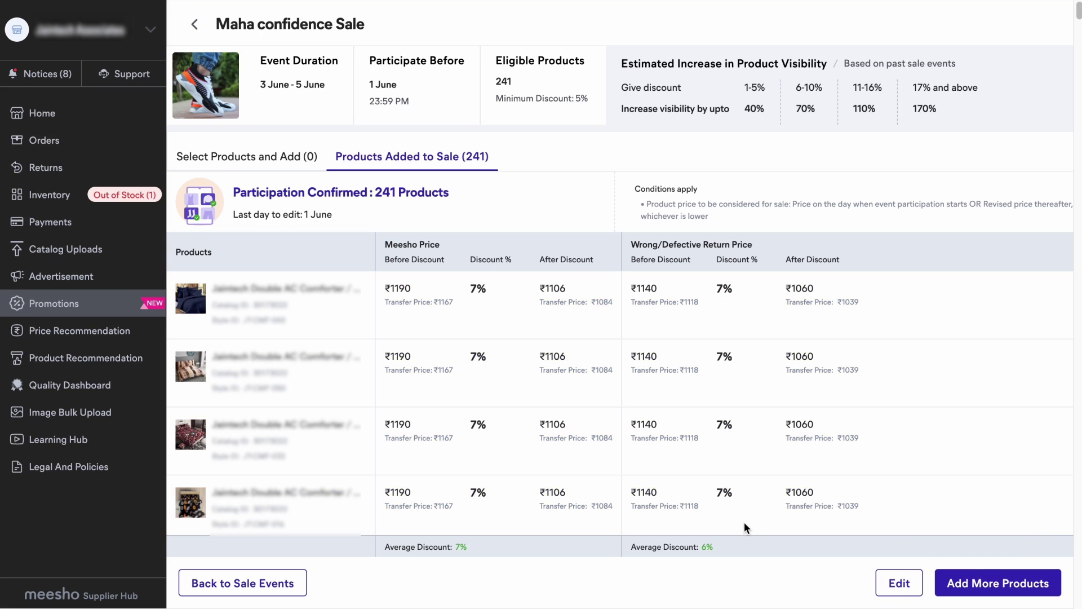
click(964, 585)
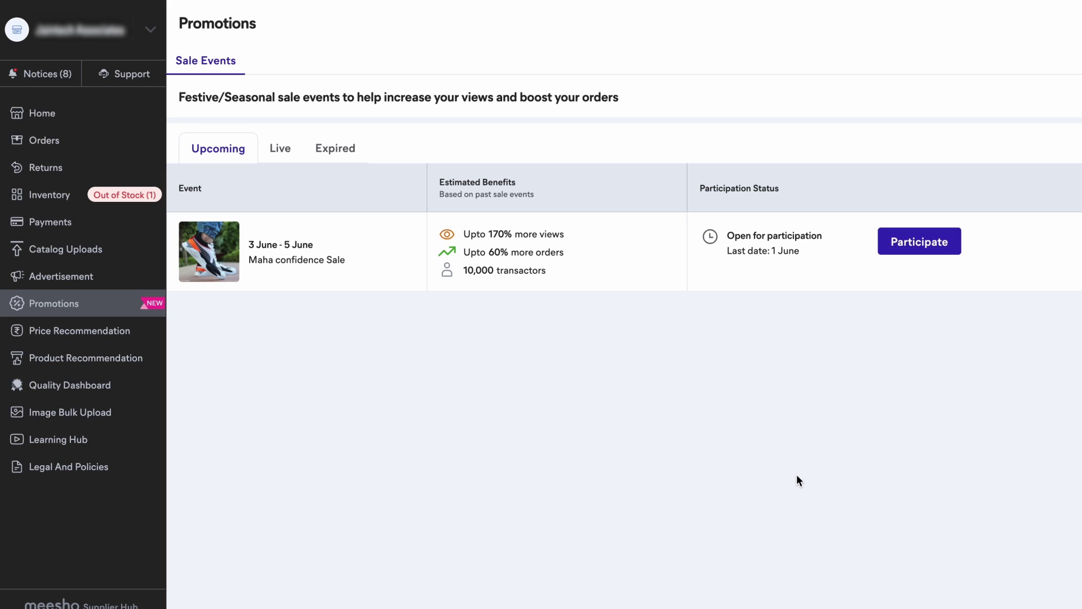
Set the first product's Meesho discount to 10%, comparing its ₹1071 price with the ₹1083 return price.
click(890, 252)
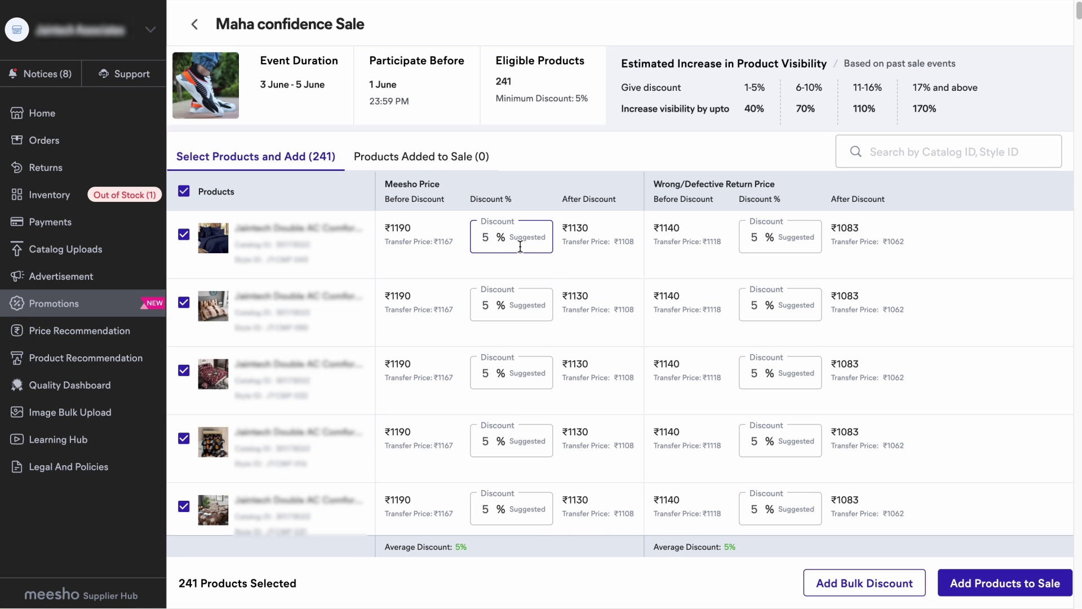
click(487, 238)
key(BackSpace)
text(10)
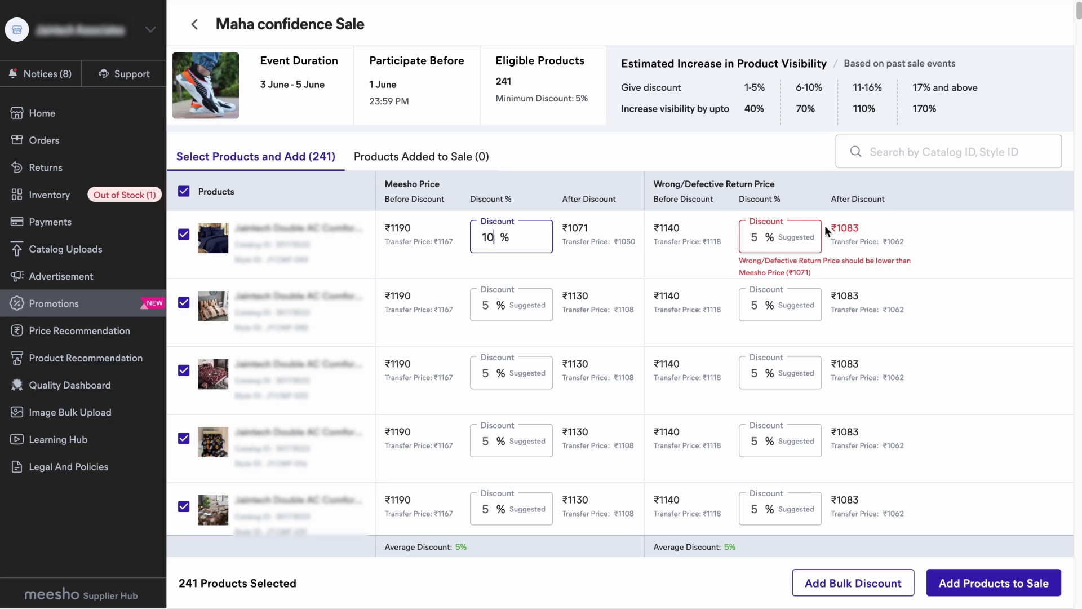
drag(828, 228, 859, 228)
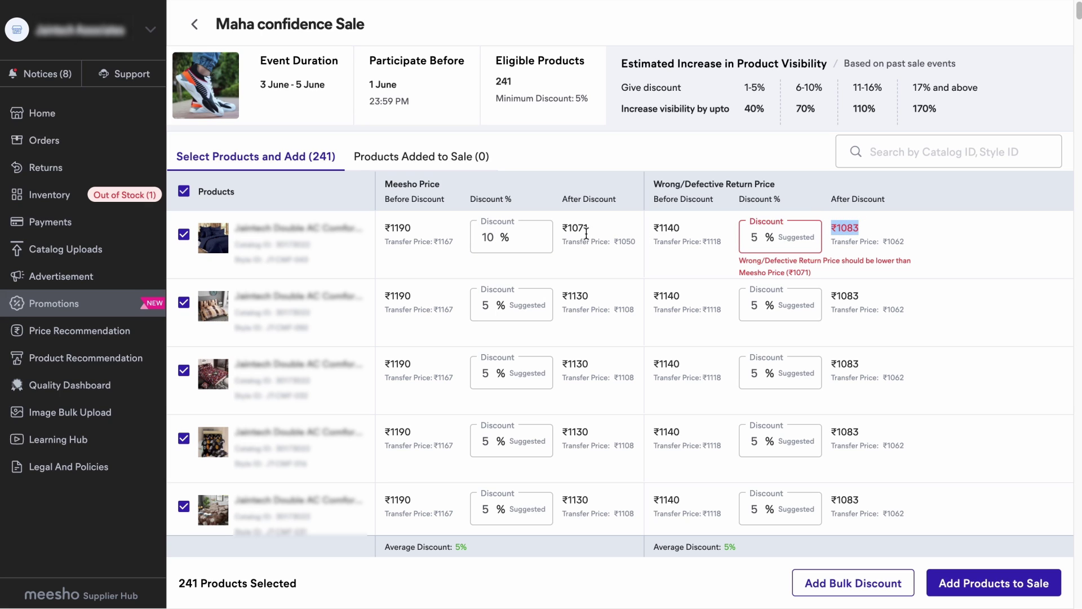
drag(565, 227, 596, 230)
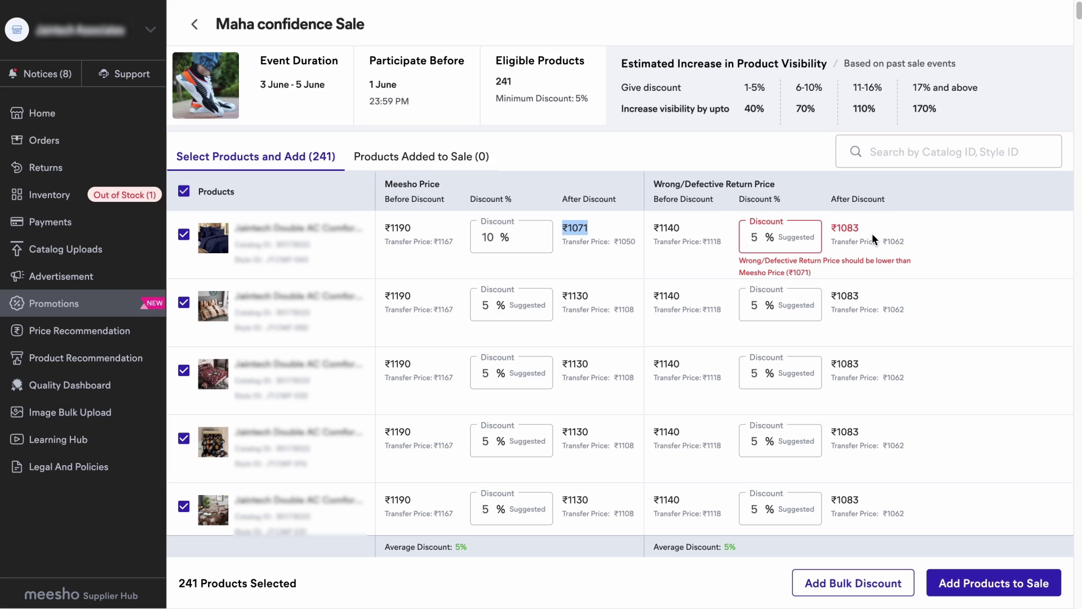
Give the first product a 7% return-price discount and the second product 10% Meesho discount.
click(758, 232)
key(BackSpace)
text(7)
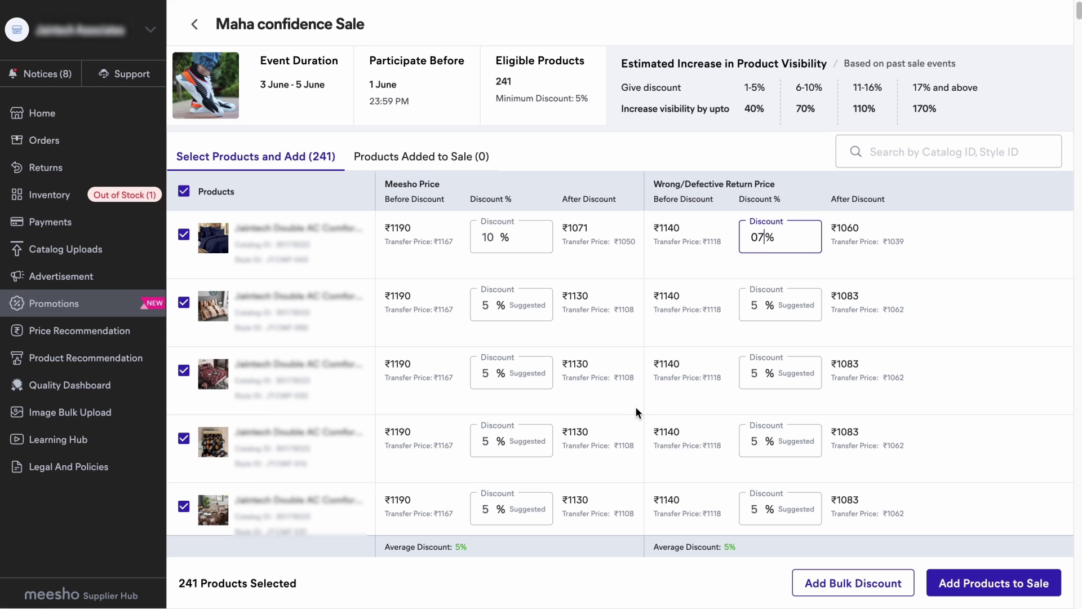
click(484, 305)
key(BackSpace)
text(10)
key(BackSpace)
key(BackSpace)
text(10)
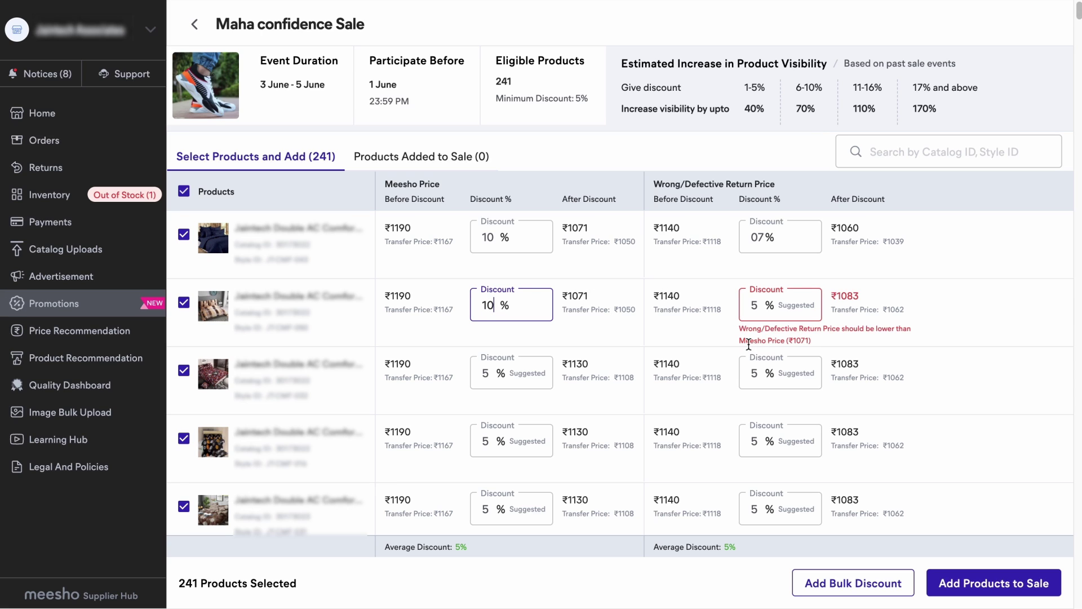
click(984, 587)
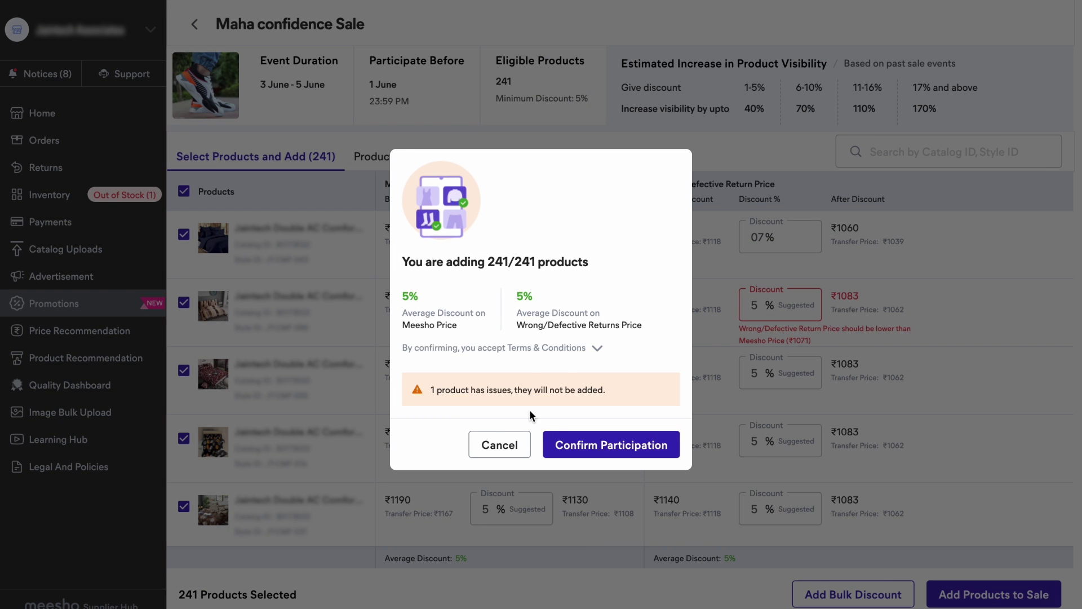
click(526, 443)
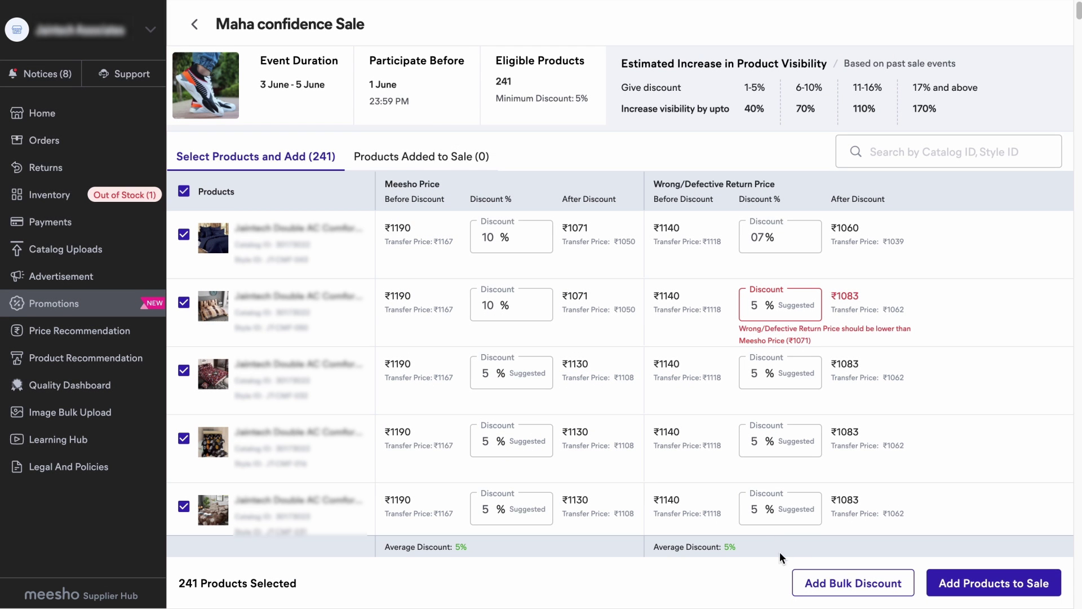
Set the bulk Meesho Price discount to 7% and add all products to the sale.
click(856, 584)
click(382, 445)
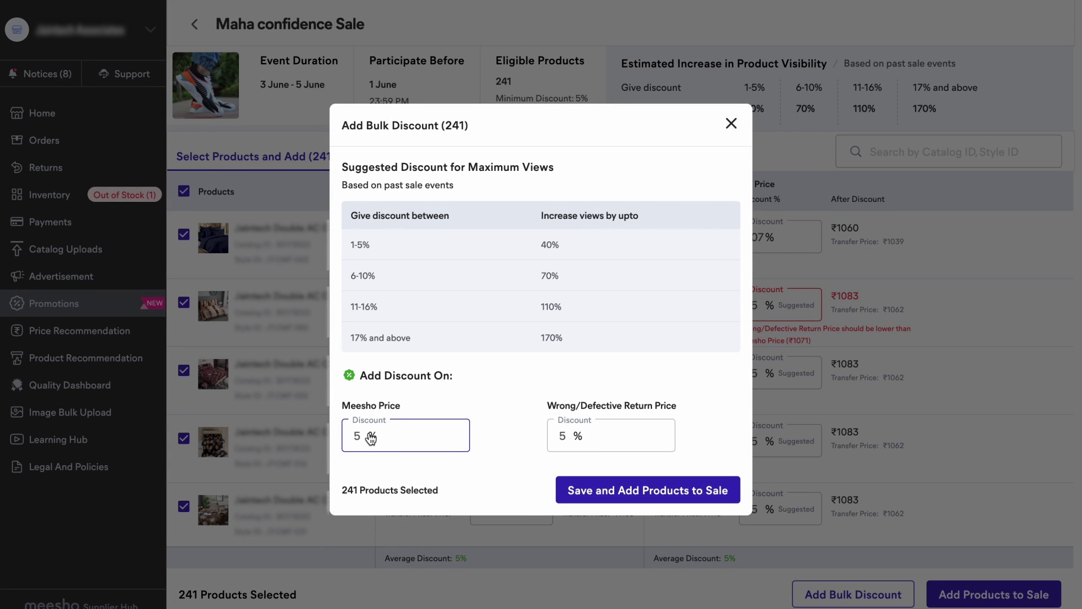
key(BackSpace)
text(0)
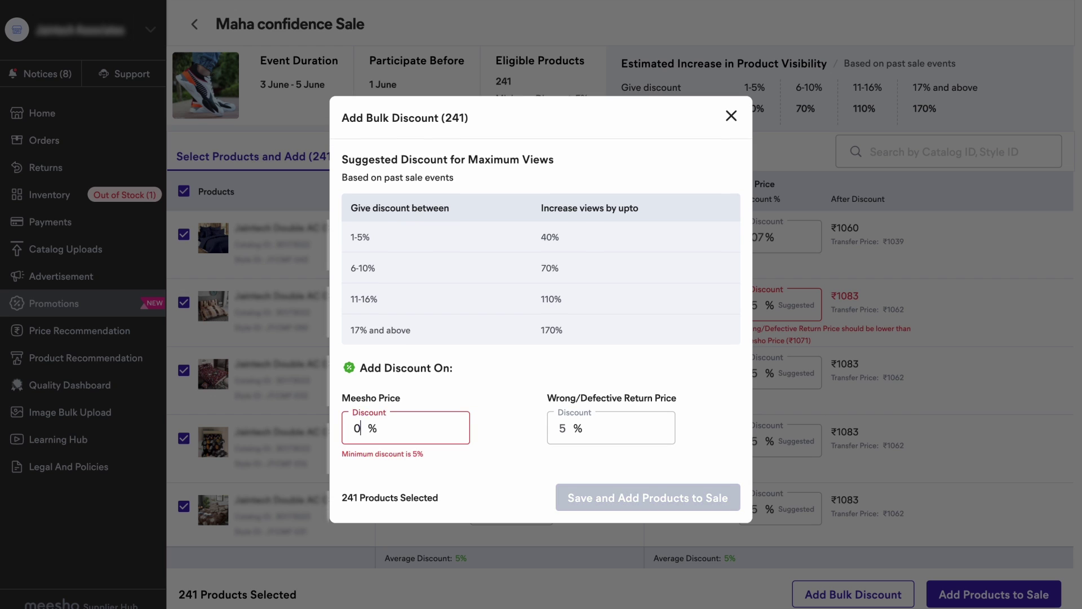
key(BackSpace)
text(7)
click(648, 493)
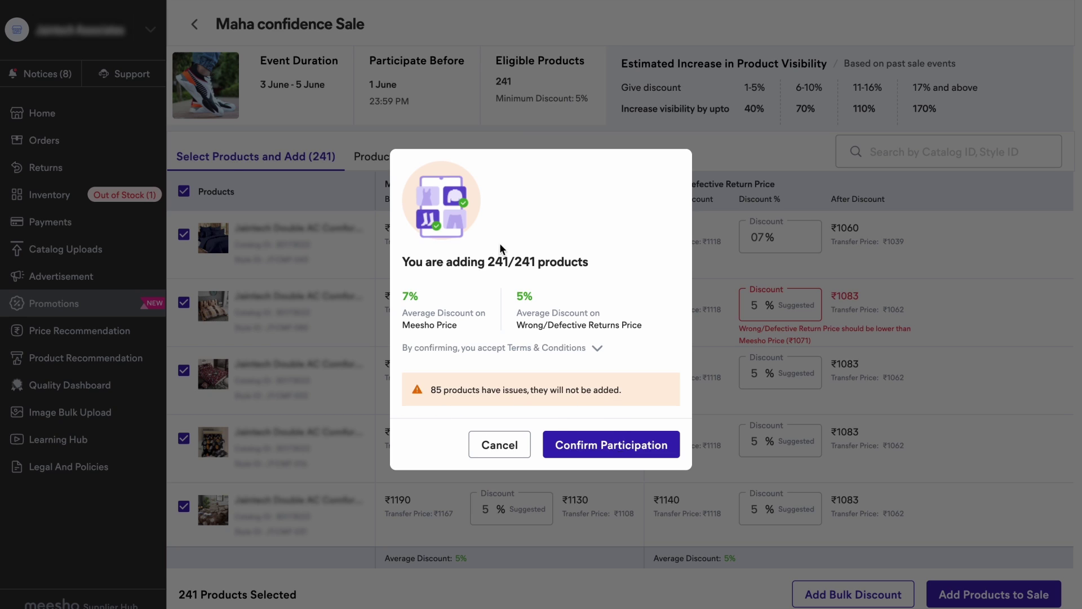
Confirm participation, then review the Confirmed status and last edit date of the sale.
click(575, 442)
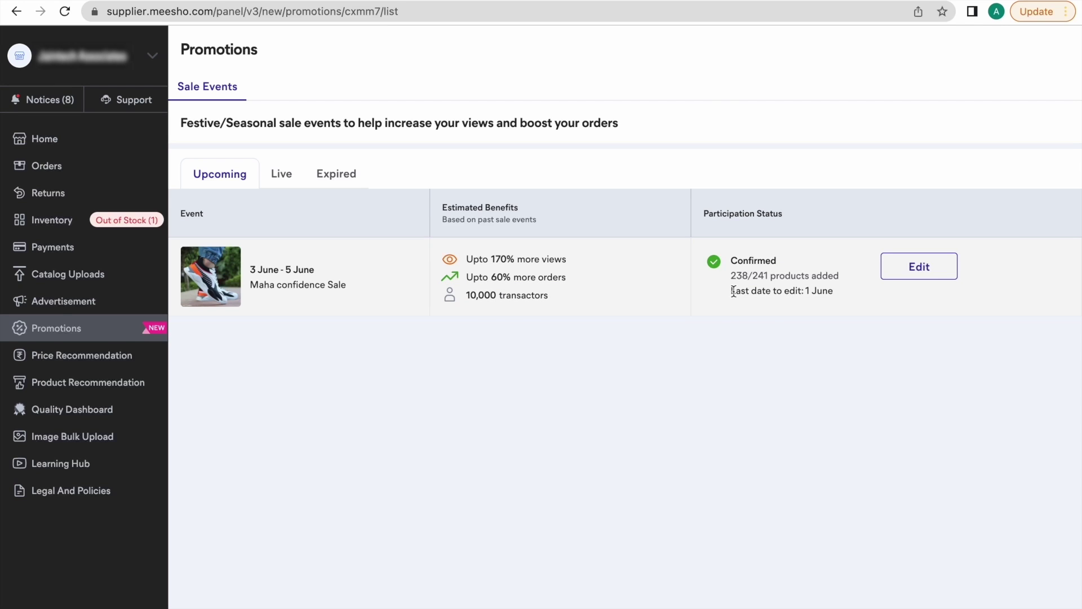
drag(736, 291, 819, 303)
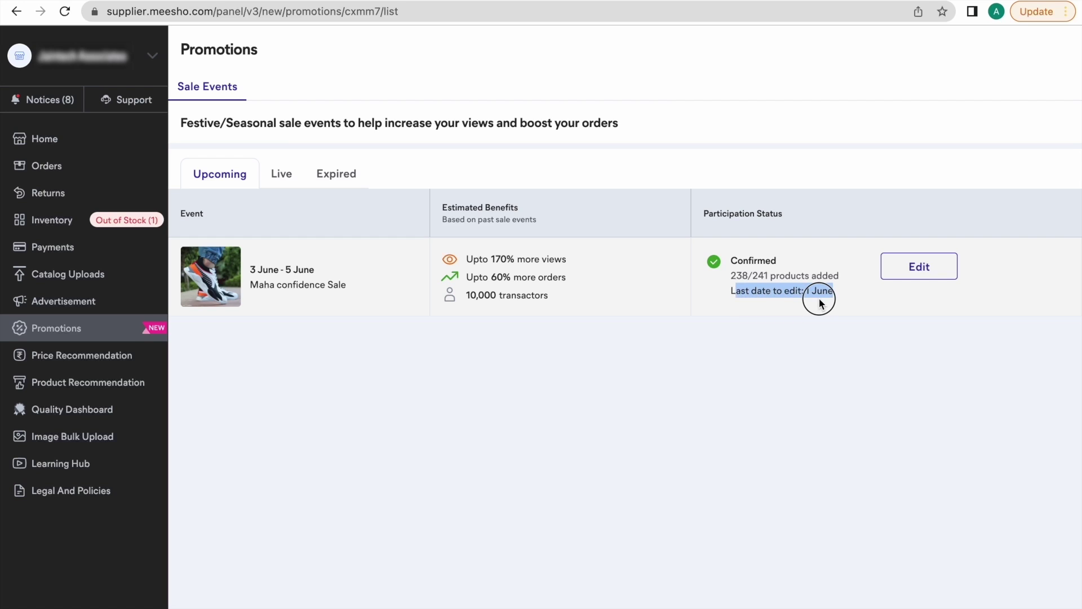
click(760, 360)
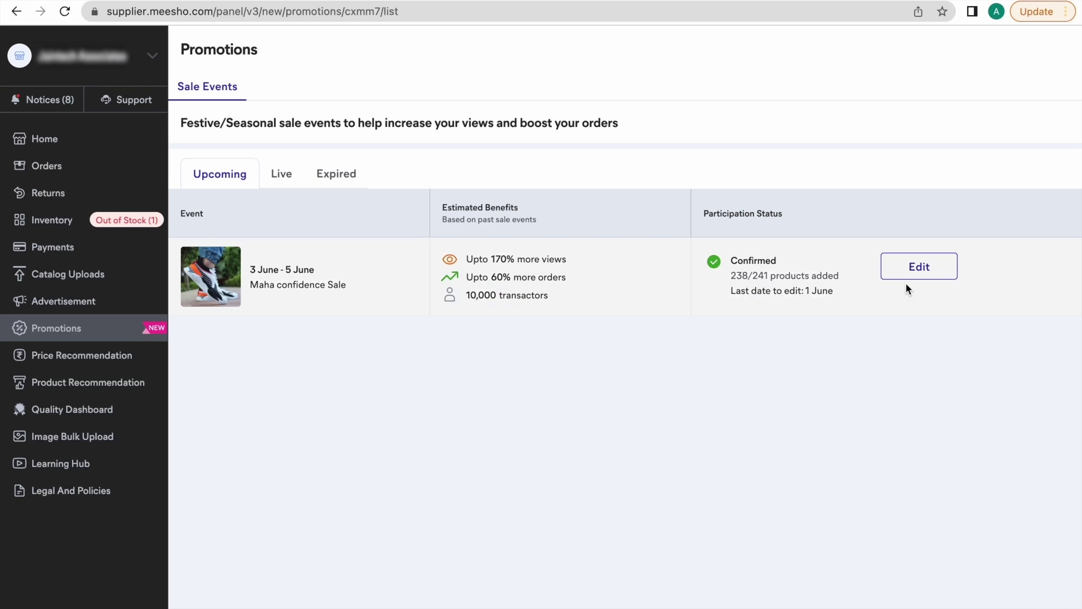
click(913, 269)
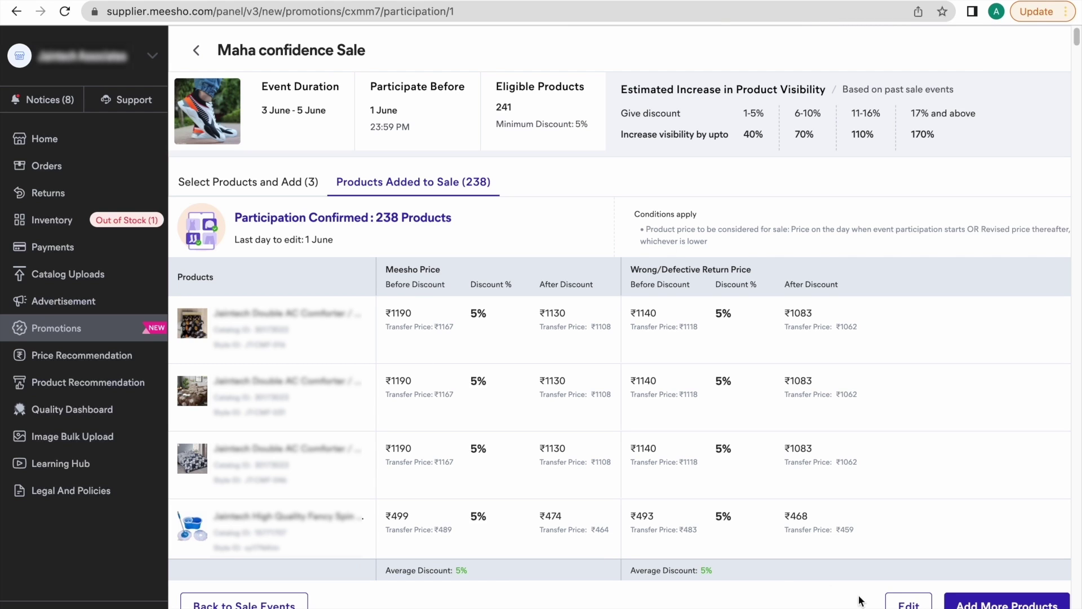
Change the second and third products' Meesho Price discount from 5% to 7% (₹1106) and save.
click(894, 601)
click(492, 209)
key(BackSpace)
text(7)
click(501, 285)
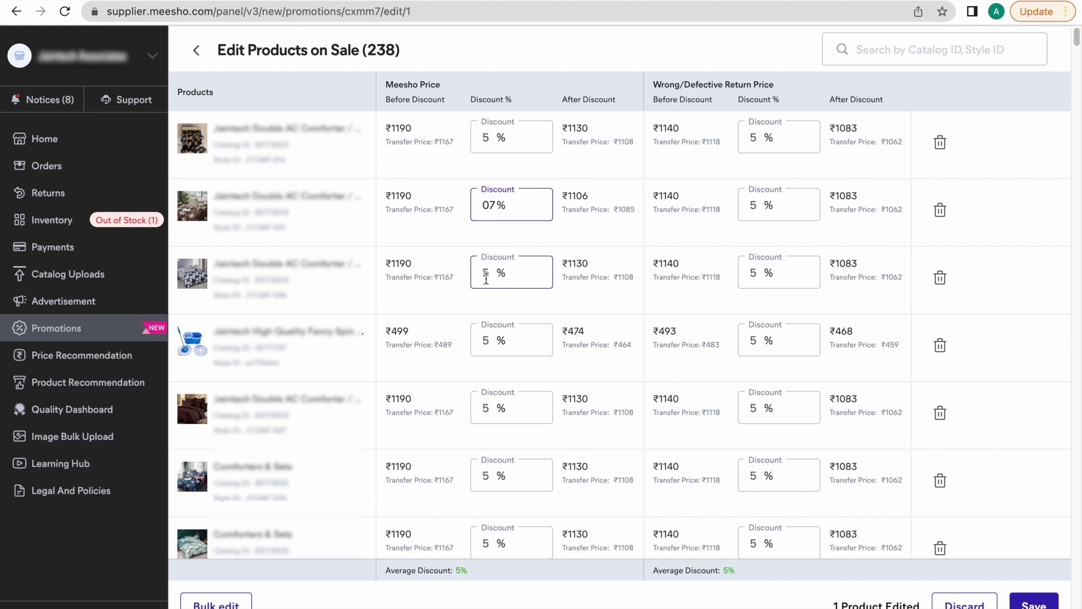
key(BackSpace)
text(7)
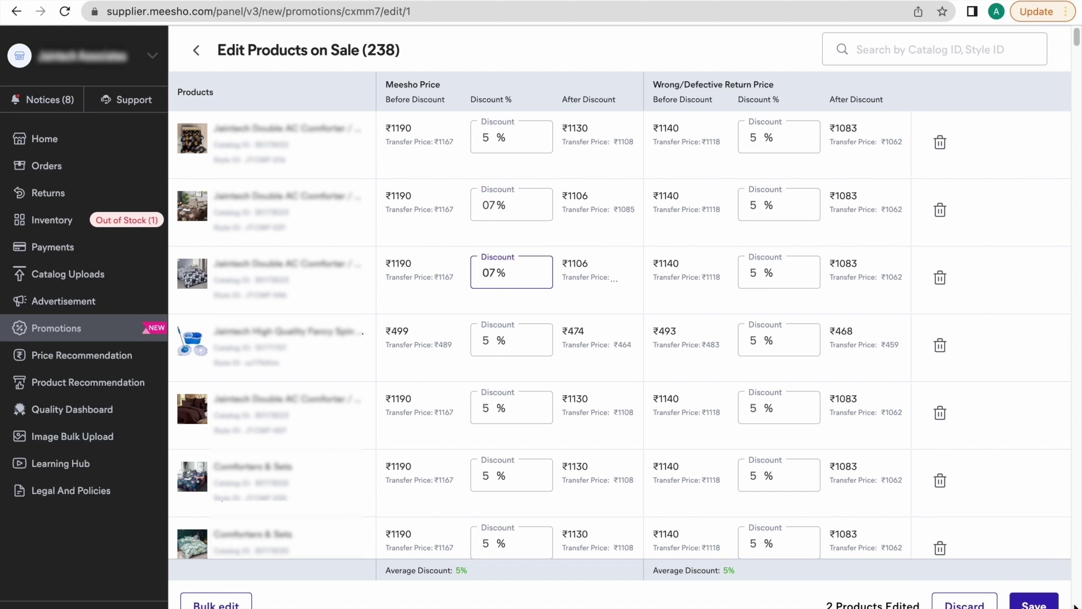
click(1033, 603)
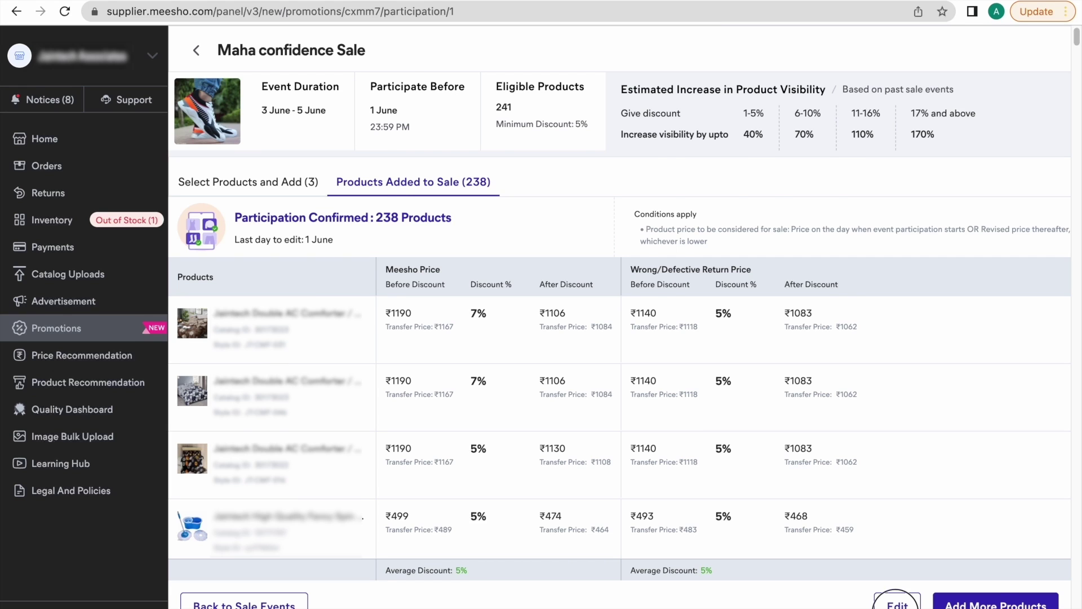
Bulk-change the 238 products' discounts from 5% to 07% on Meesho and Wrong/Defective Return Price, and save.
click(897, 603)
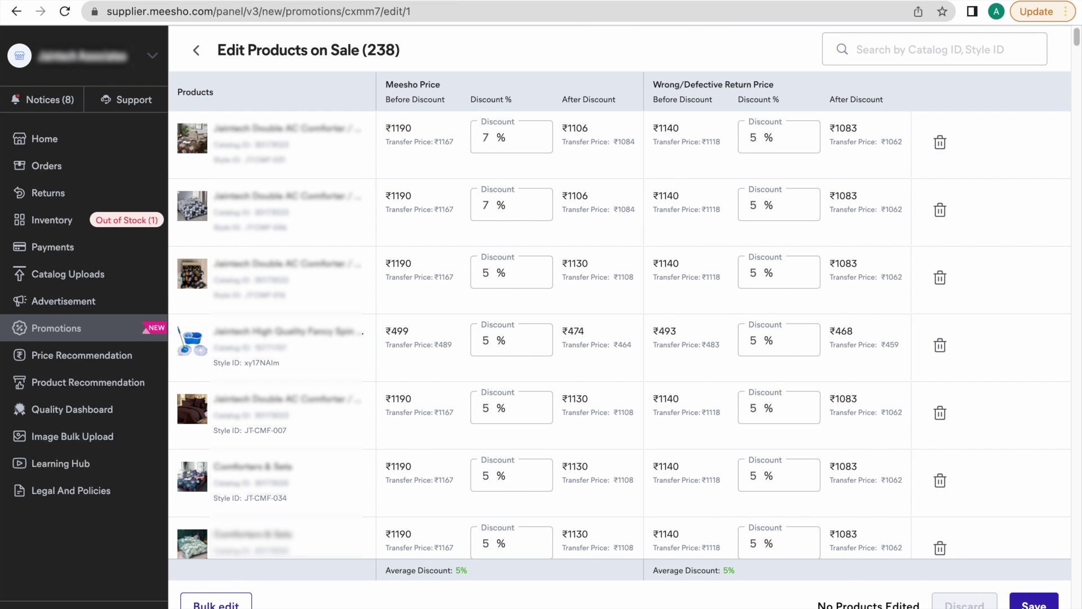
click(216, 602)
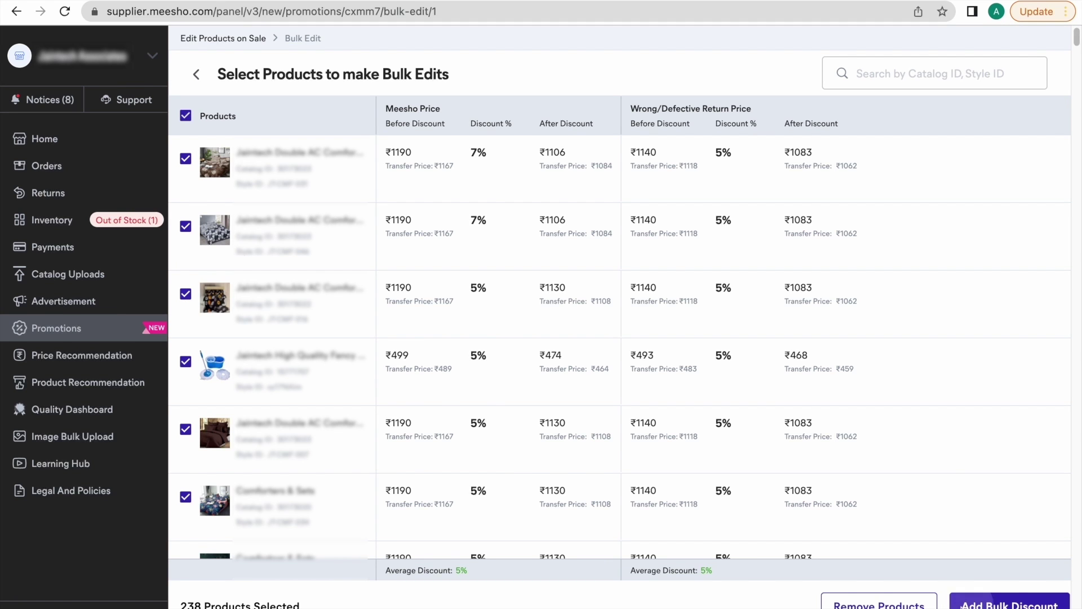
click(969, 602)
click(451, 462)
key(BackSpace)
text(07)
click(610, 459)
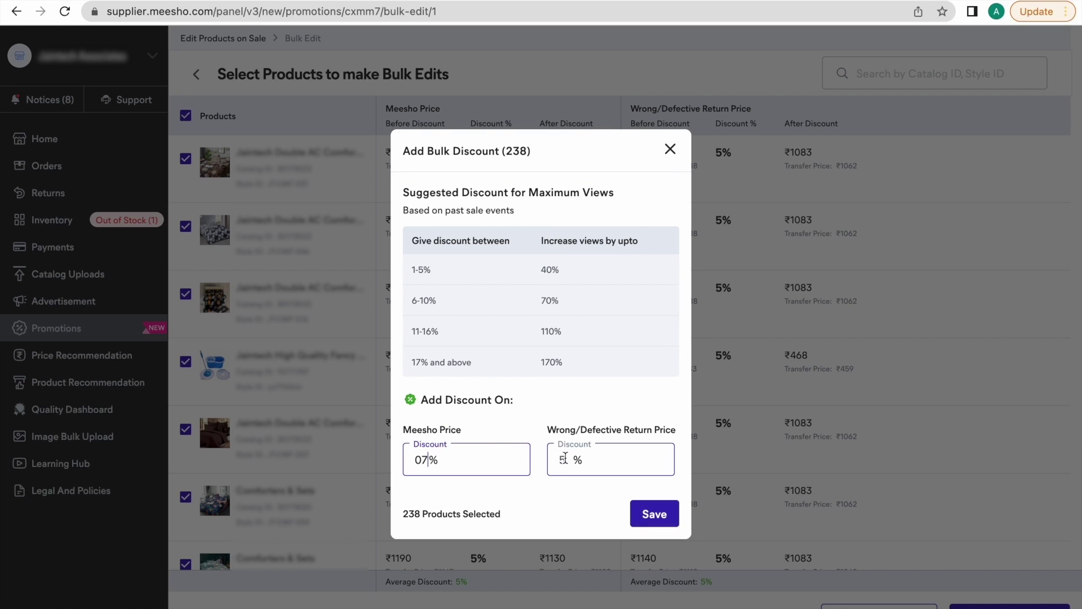
key(BackSpace)
text(07)
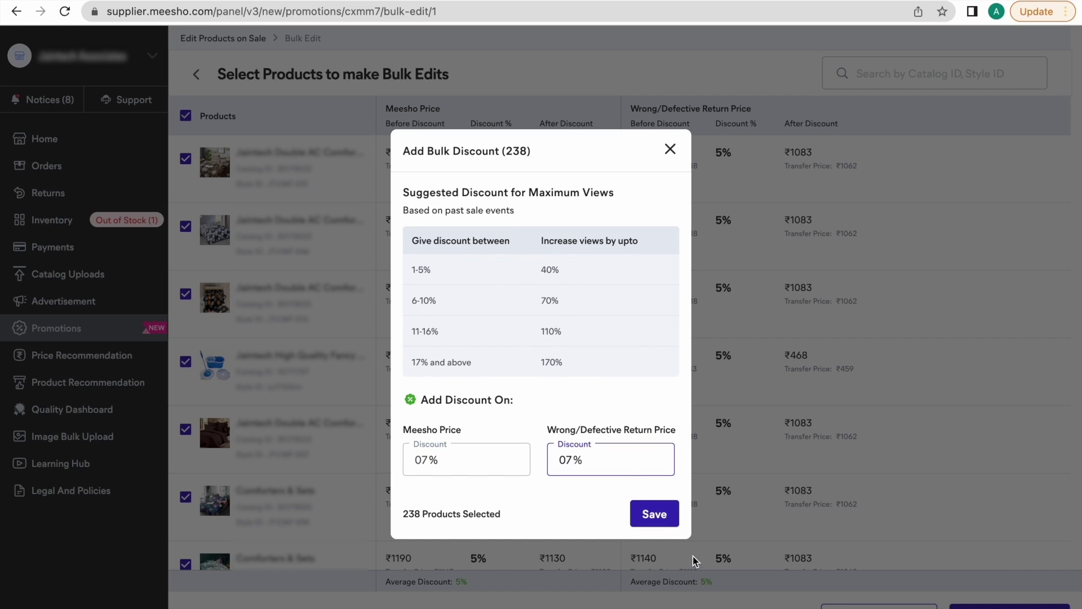
click(640, 516)
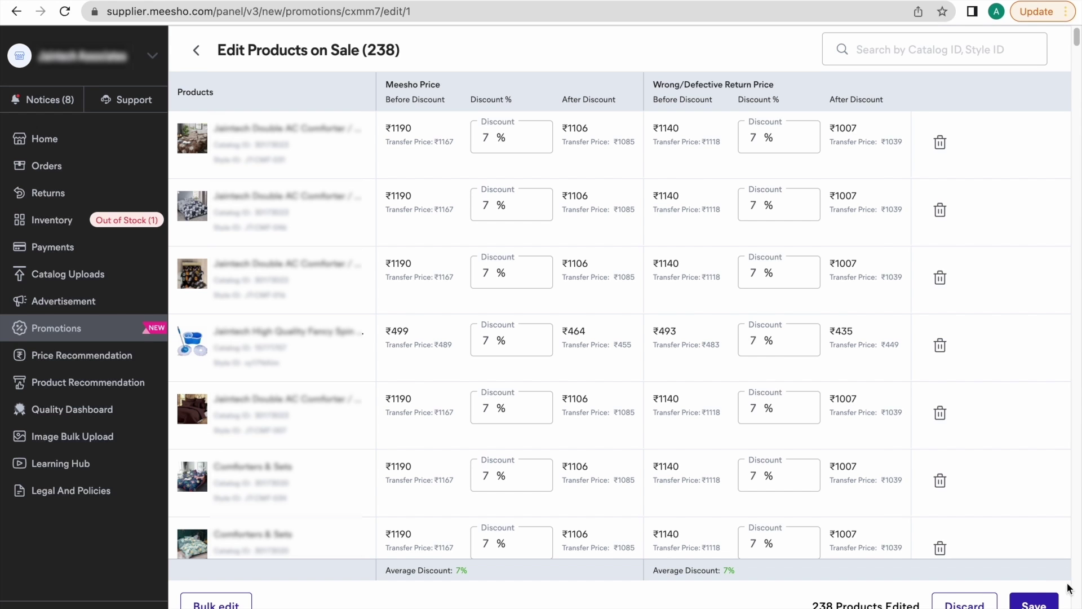
click(1034, 602)
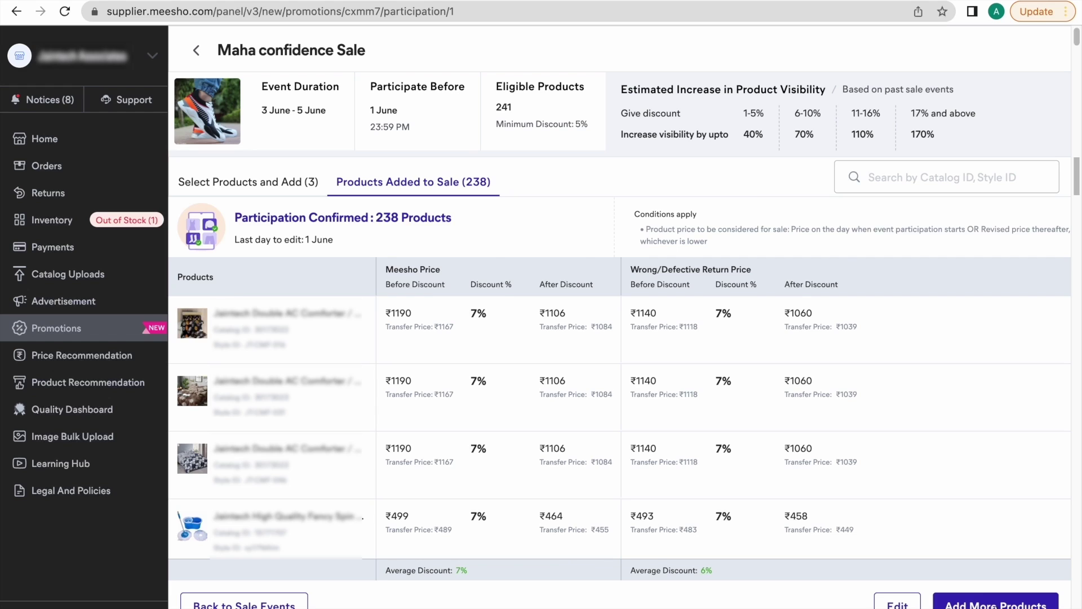
Add the three products from the Select Products and Add (3) list and confirm their participation.
click(996, 603)
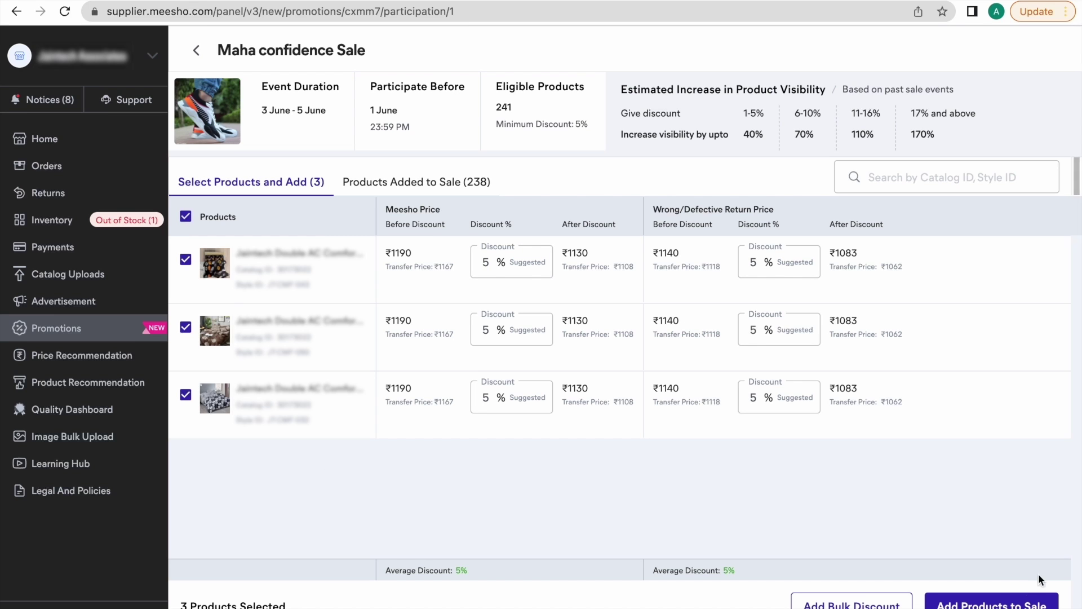
click(1043, 602)
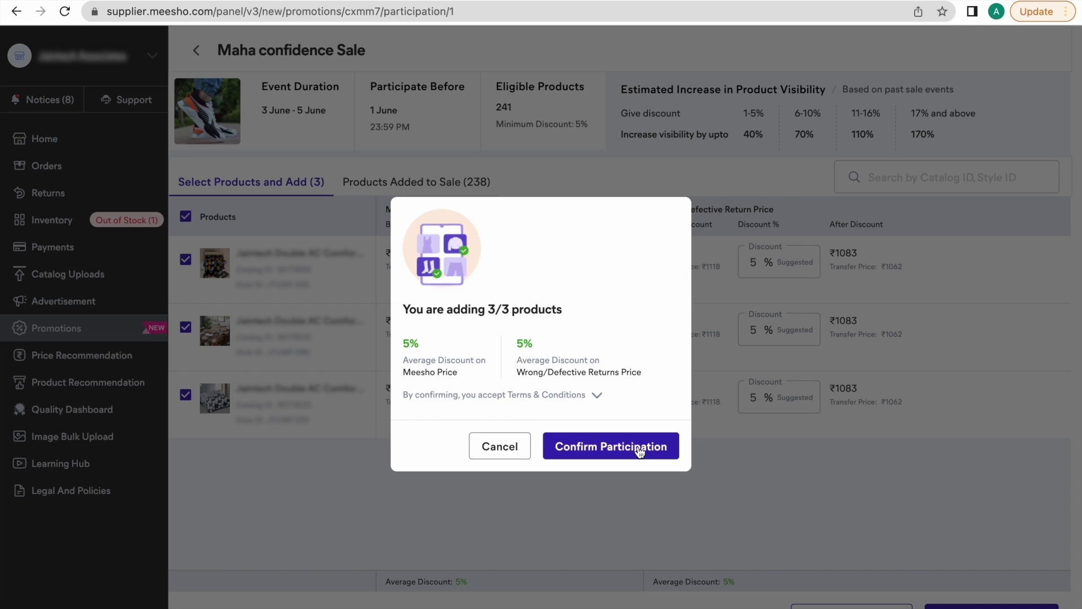
click(639, 448)
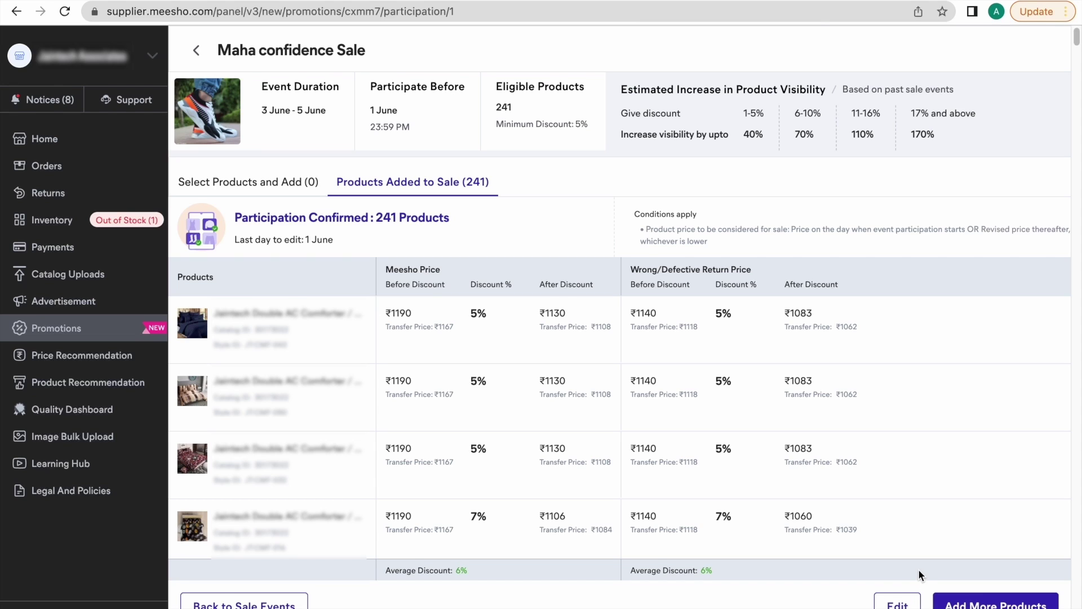
Delete the first-row product from the Maha confidence Sale and save the change.
click(900, 604)
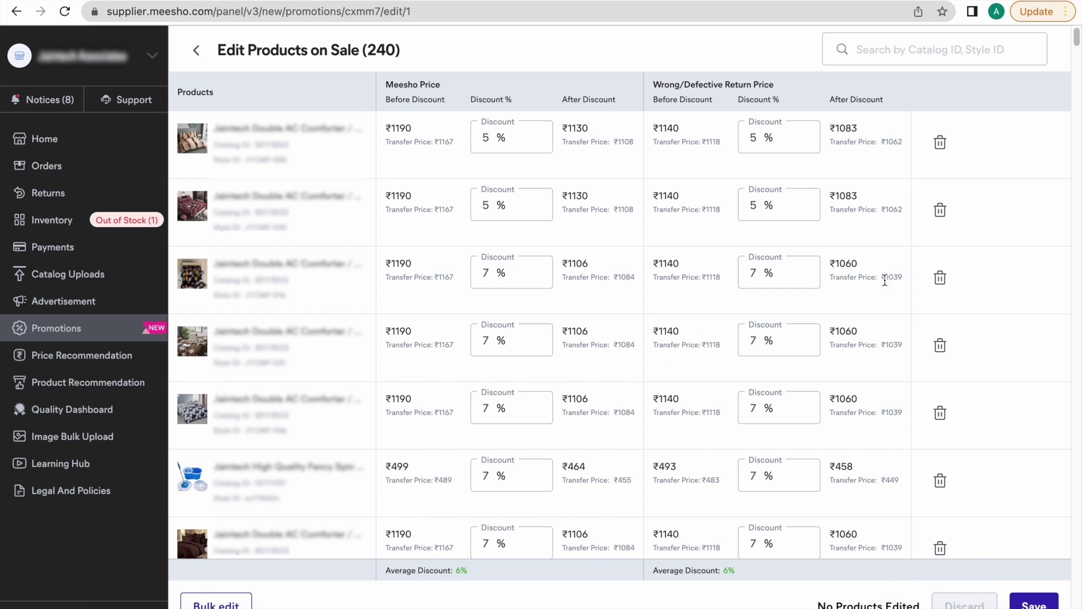
click(940, 144)
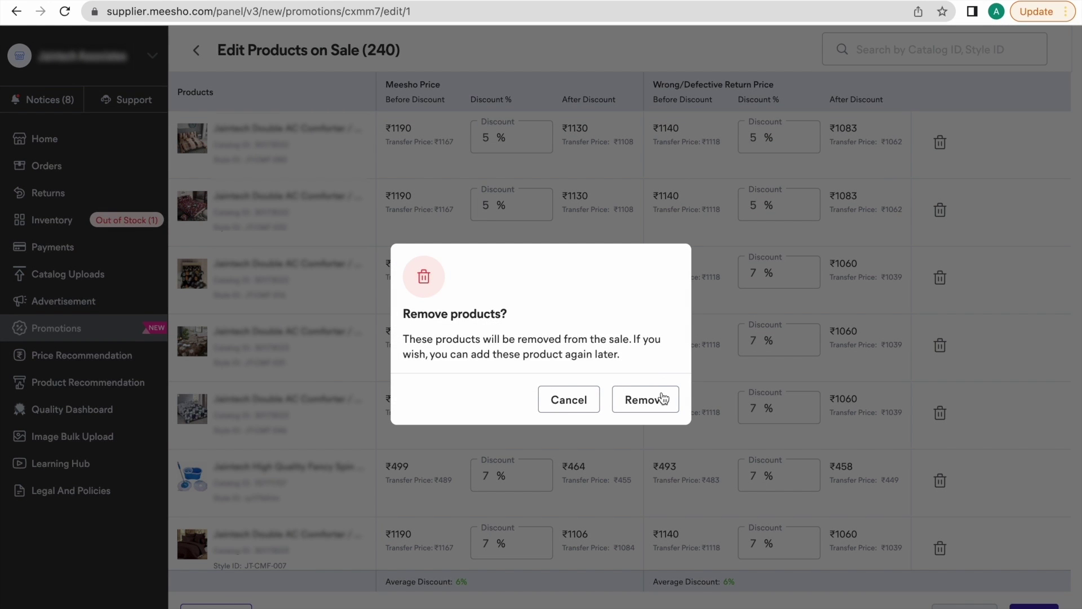
click(664, 399)
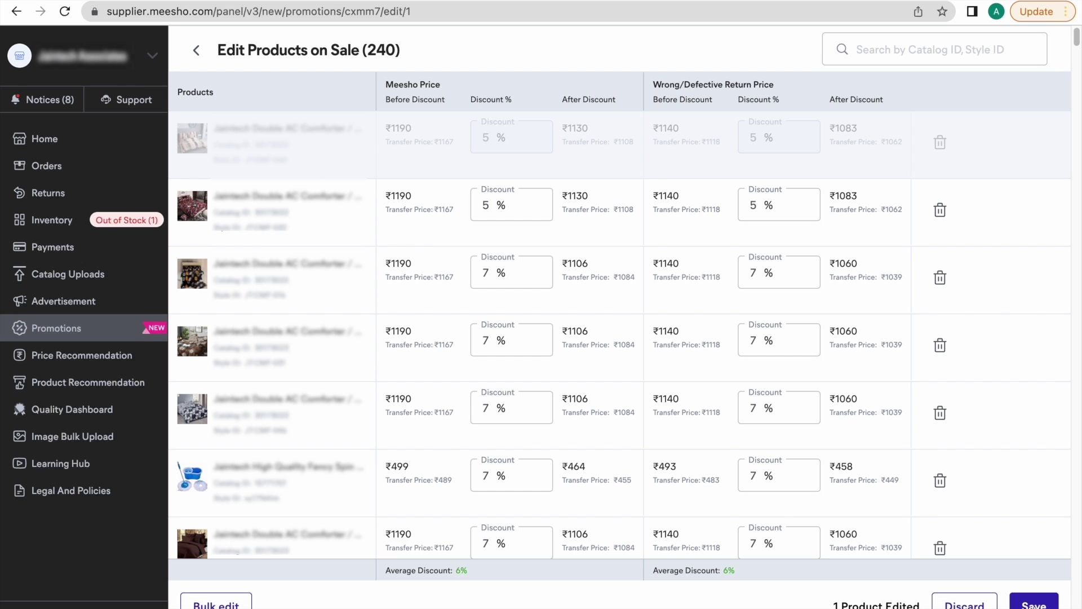
click(1033, 603)
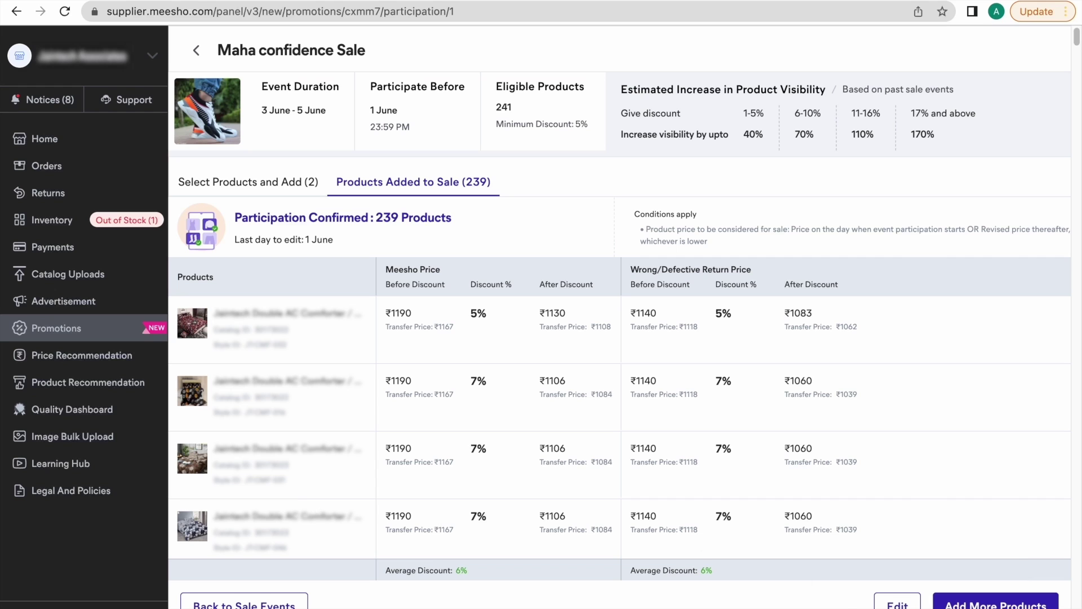
Bulk-remove the products in rows 2, 3 and 4 from the sale and save.
click(897, 602)
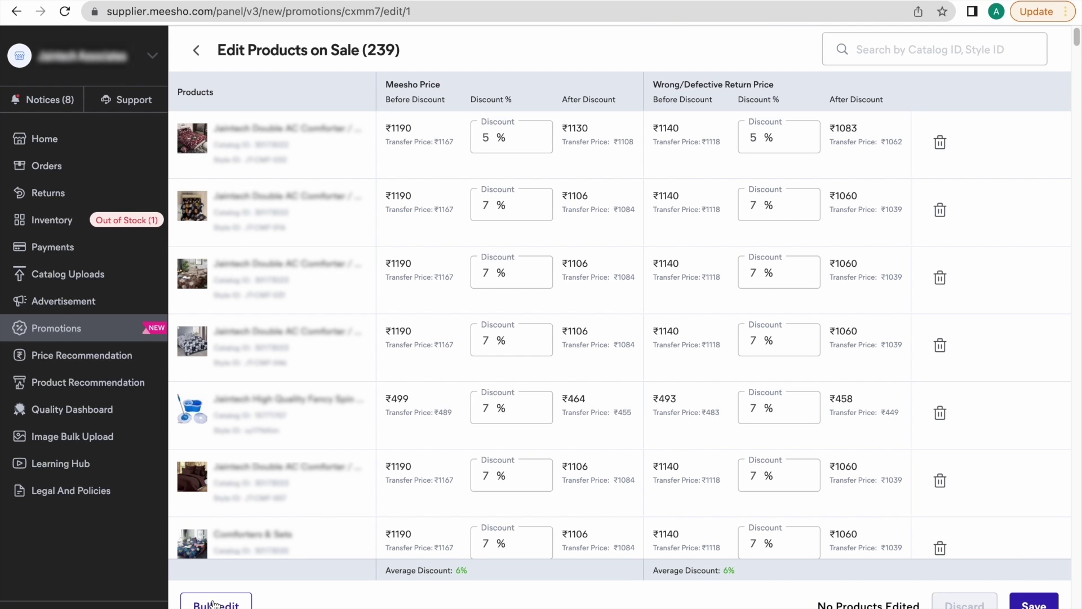
click(214, 604)
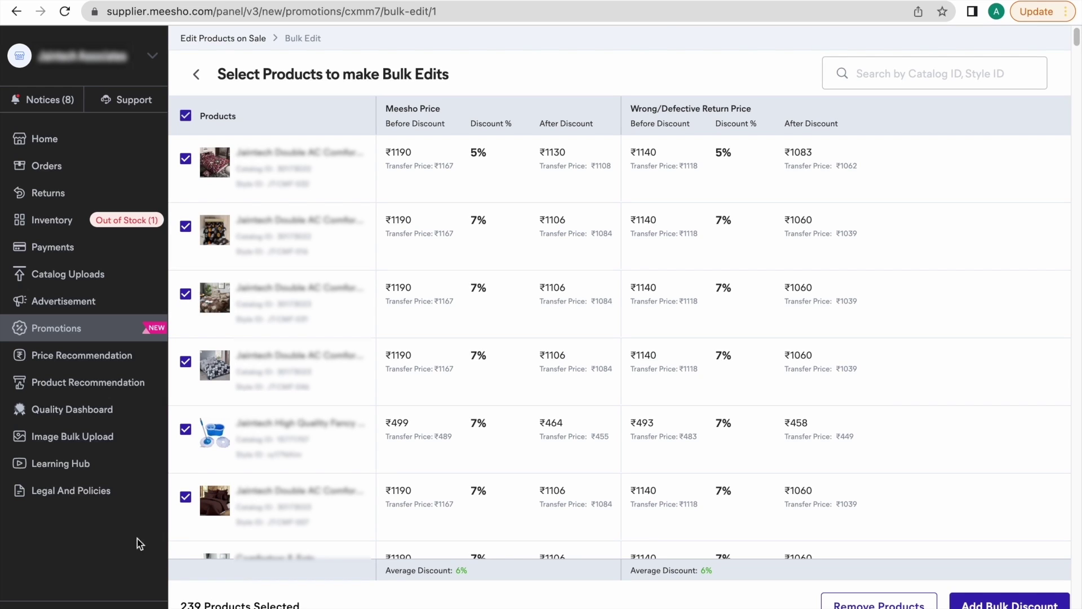
click(186, 116)
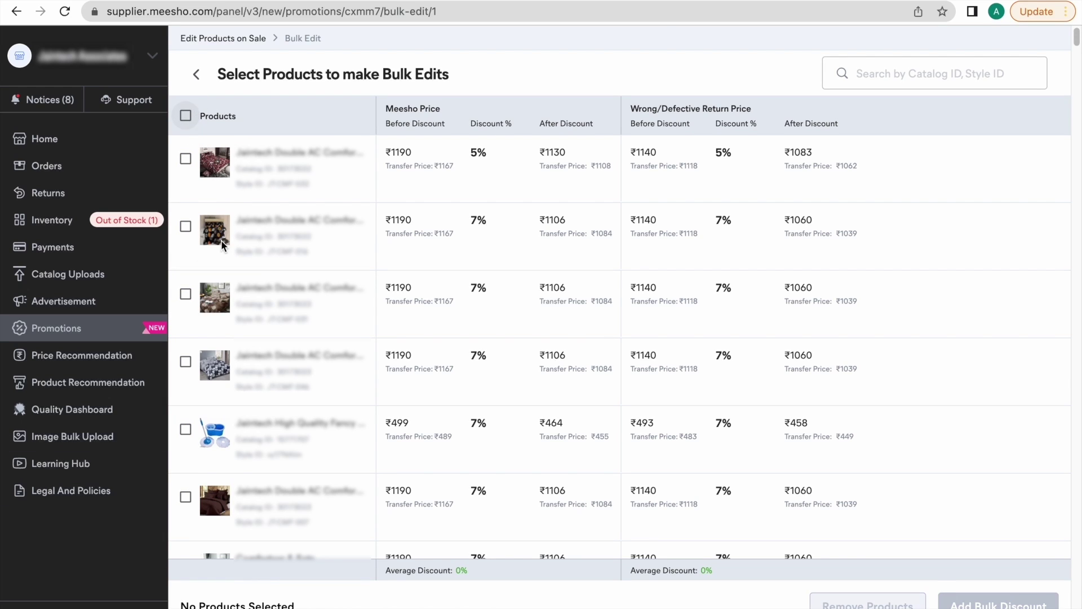
click(186, 226)
click(185, 293)
click(186, 362)
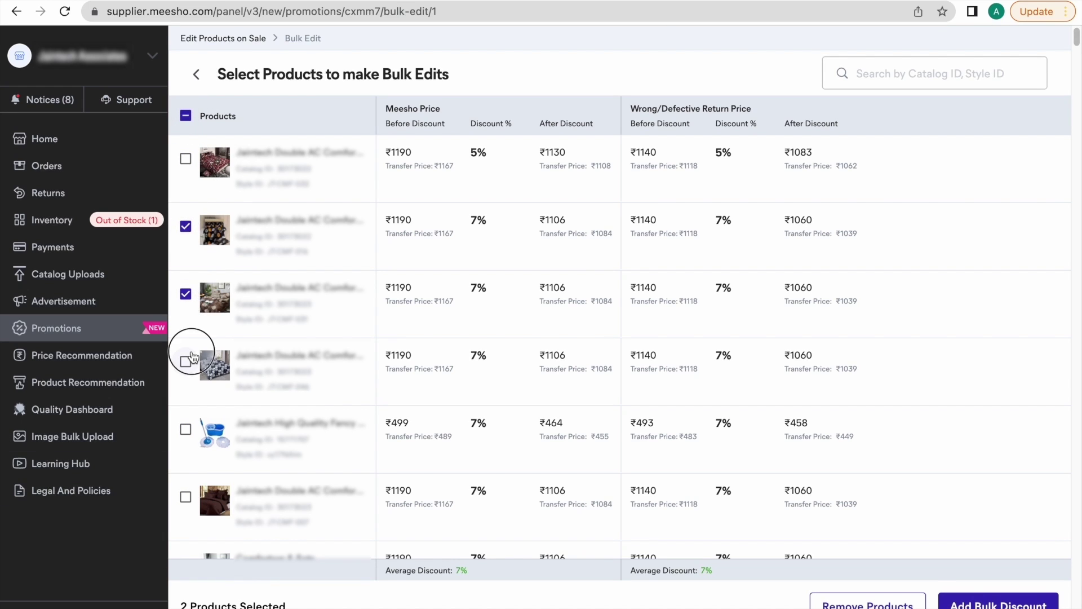
click(886, 604)
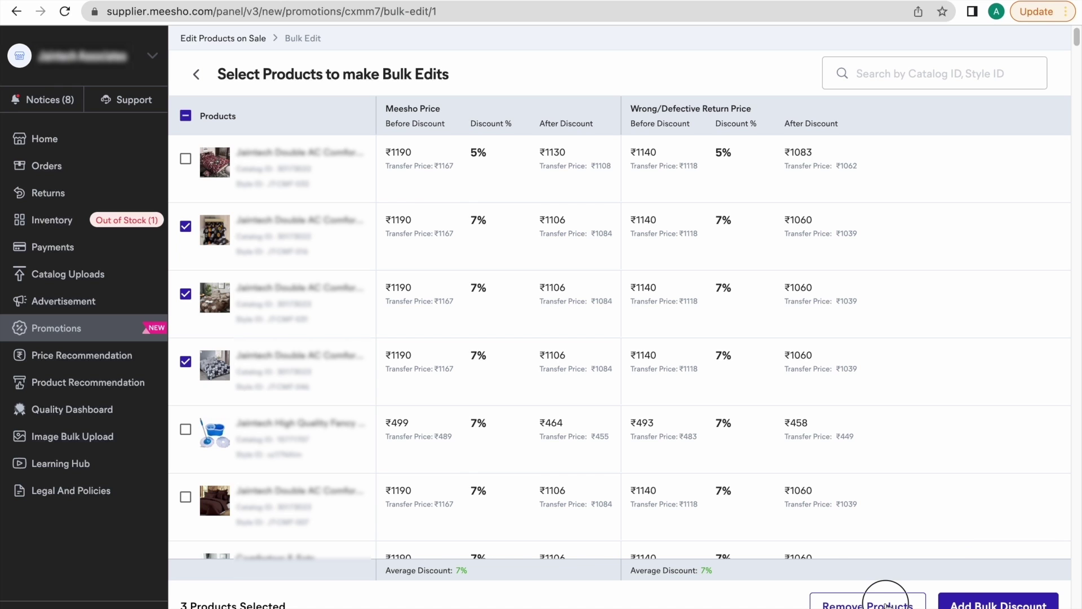
click(649, 402)
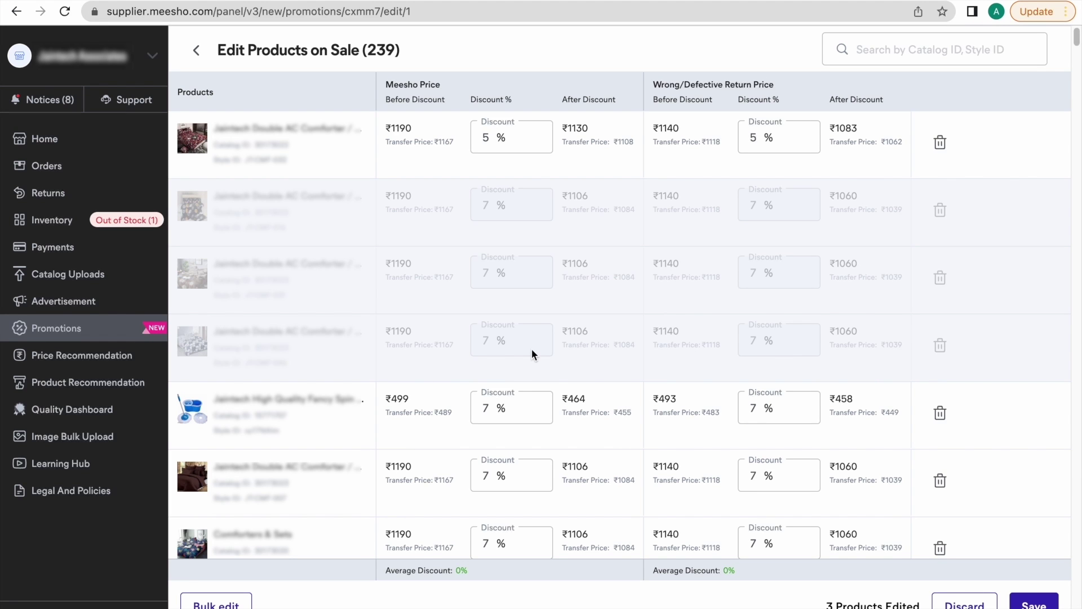
click(1034, 604)
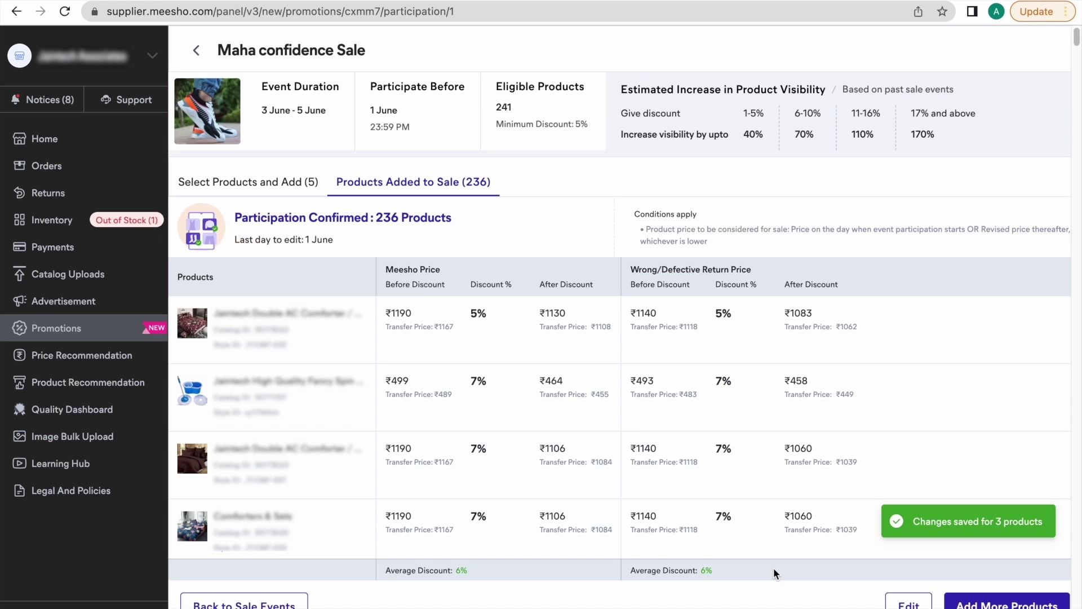